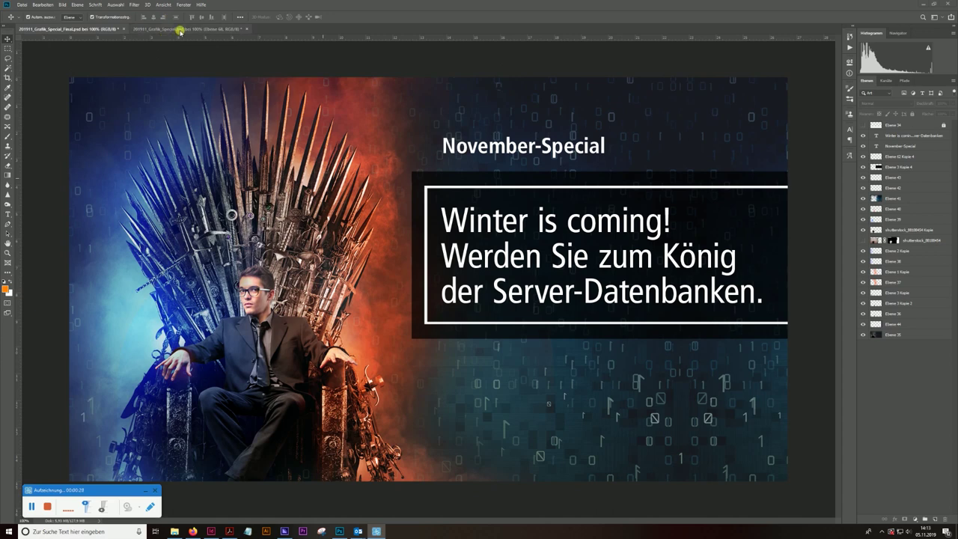
Step: Switch to the 201911_Grafik_Special.psd document showing the throne on the binary-code background
left_click(179, 30)
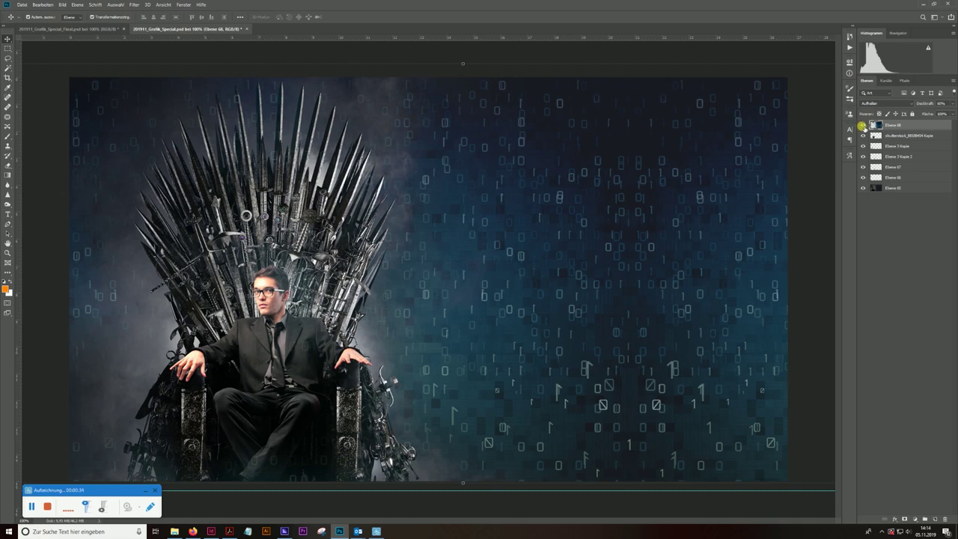
left_click(863, 126)
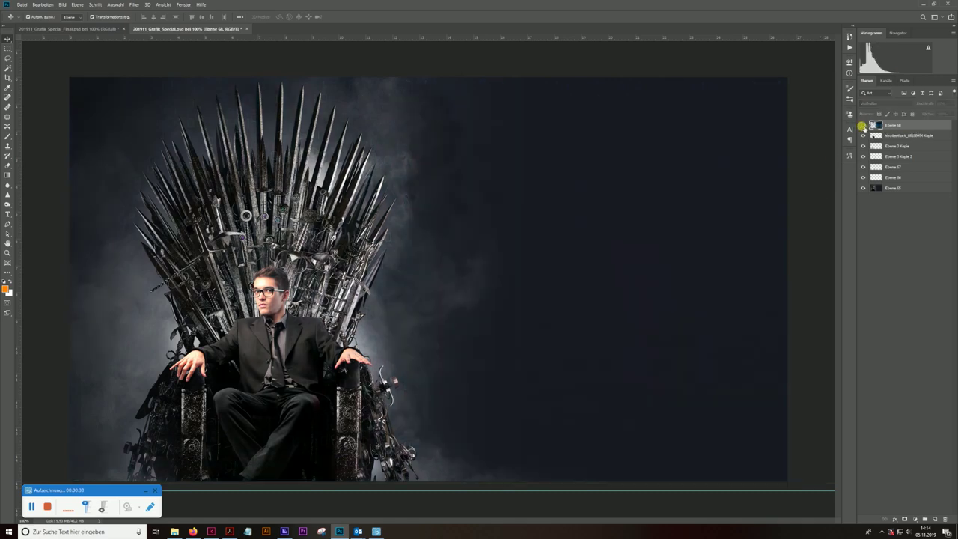
left_click(863, 126)
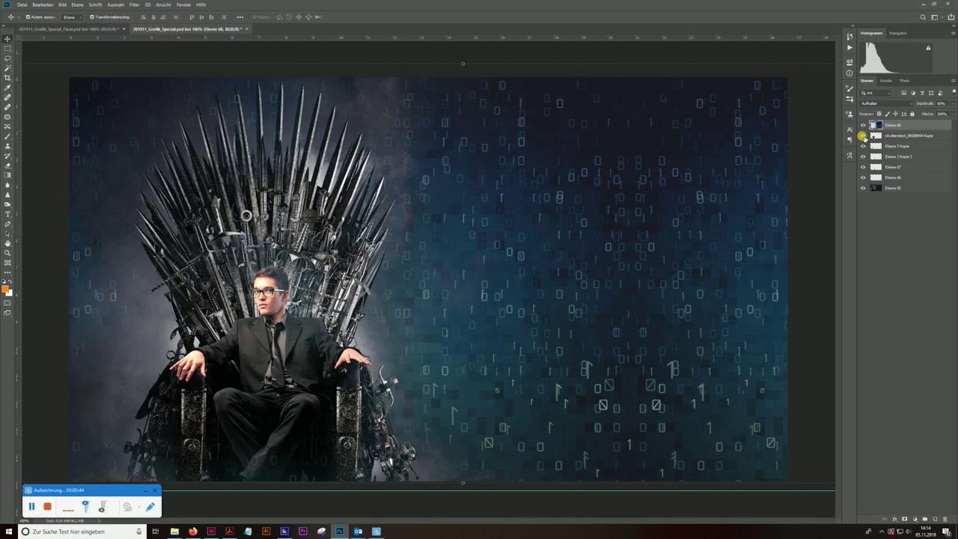
left_click(863, 136)
left_click(863, 137)
left_click(863, 137)
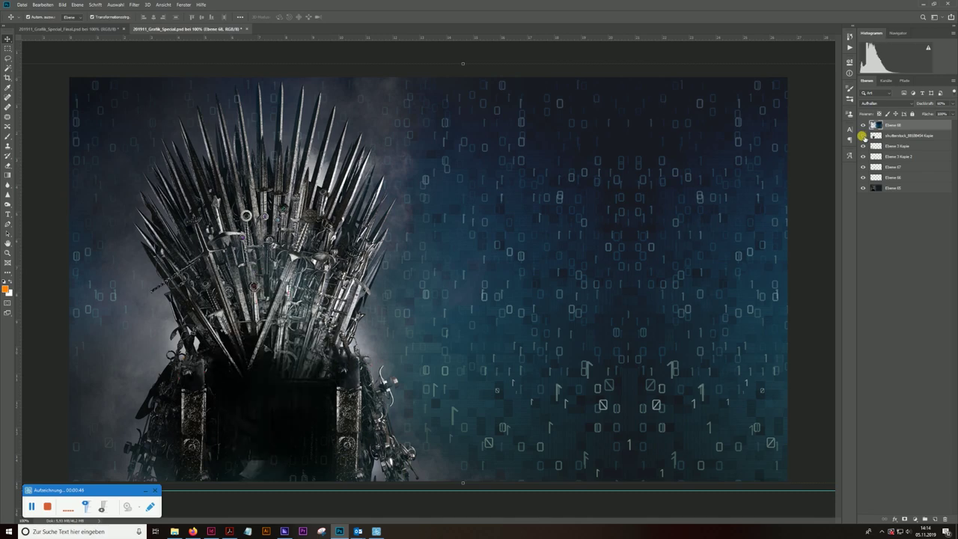
left_click(863, 136)
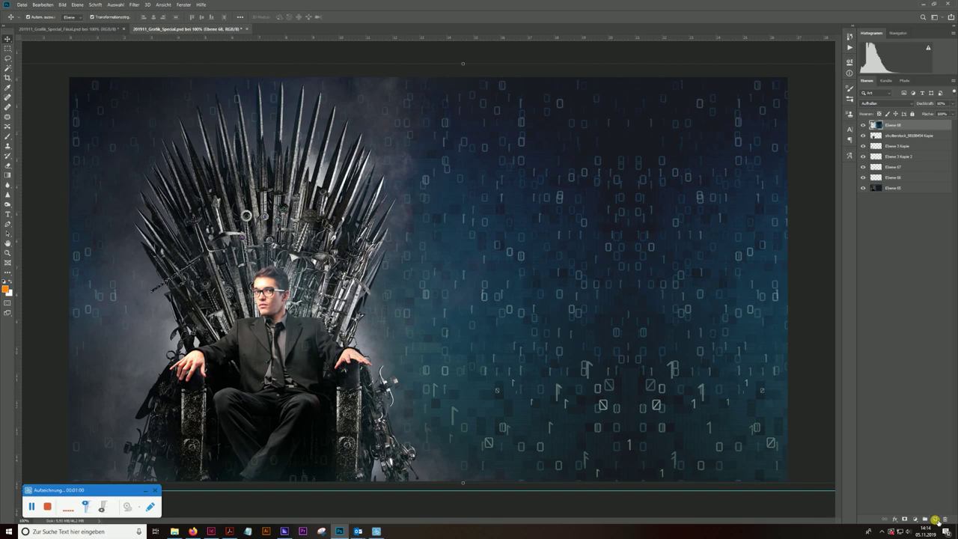
Step: Add a new top layer and set up an orange Brush at 34% opacity with soft hardness
left_click(935, 519)
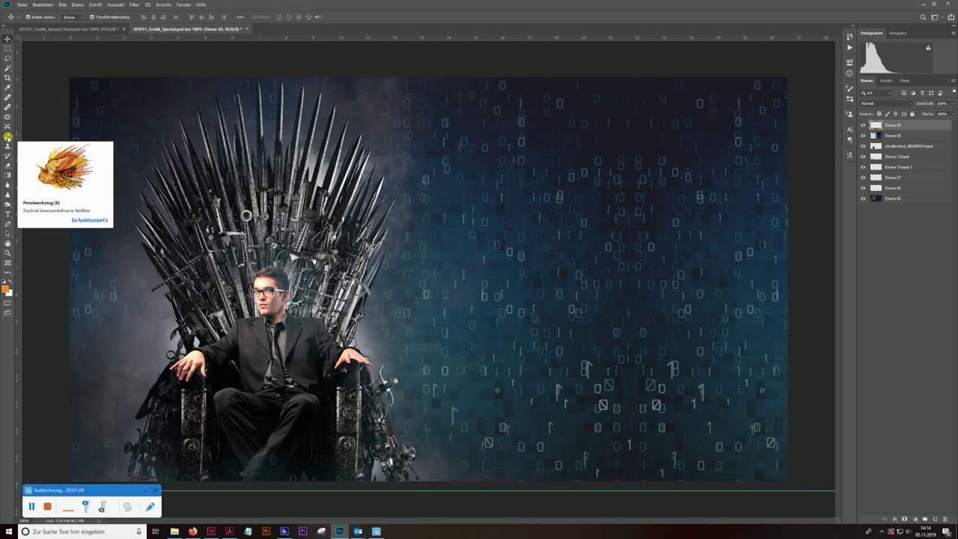
left_click(8, 137)
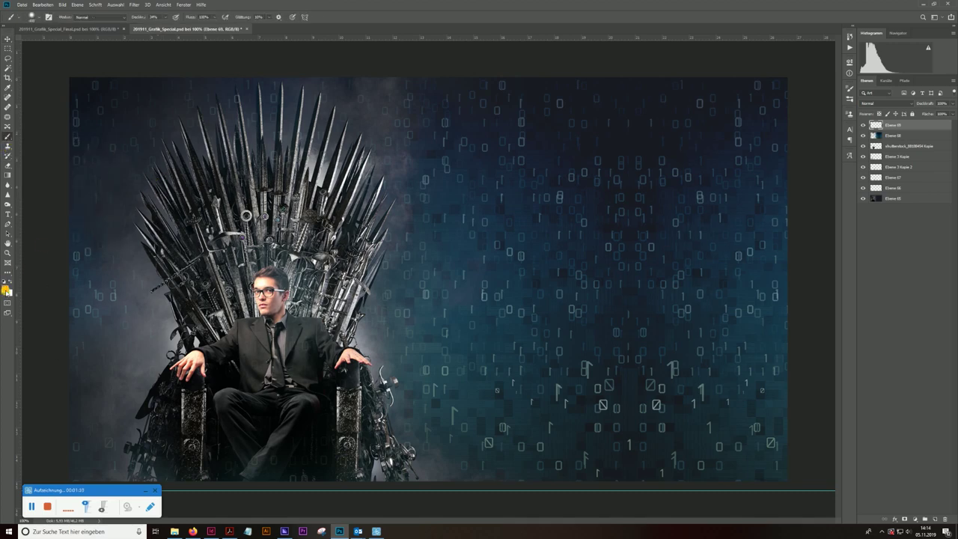
left_click(6, 290)
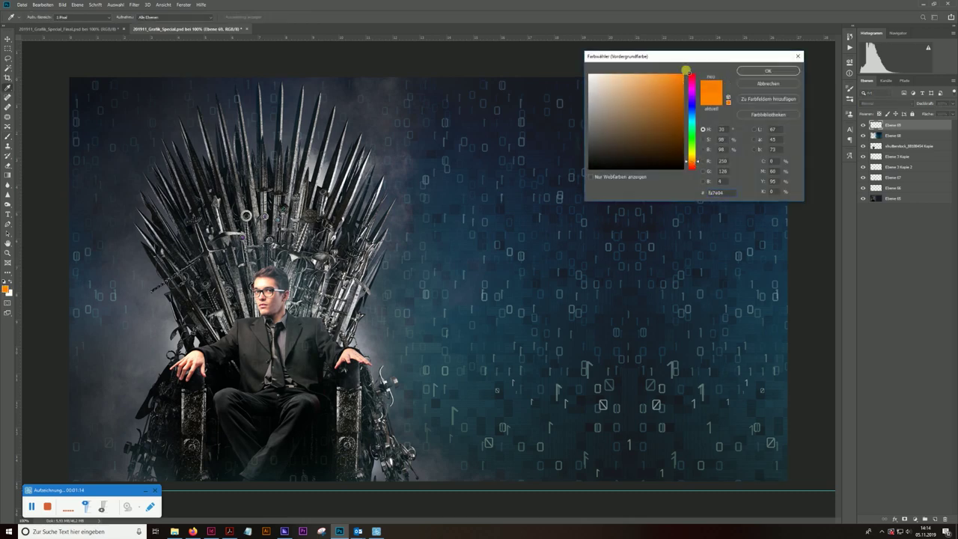
left_click(758, 70)
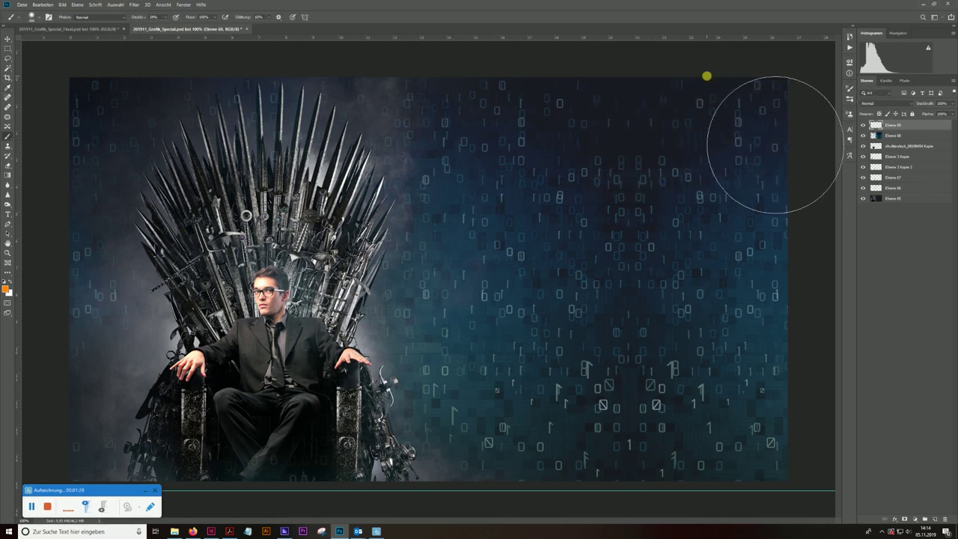
left_click(164, 16)
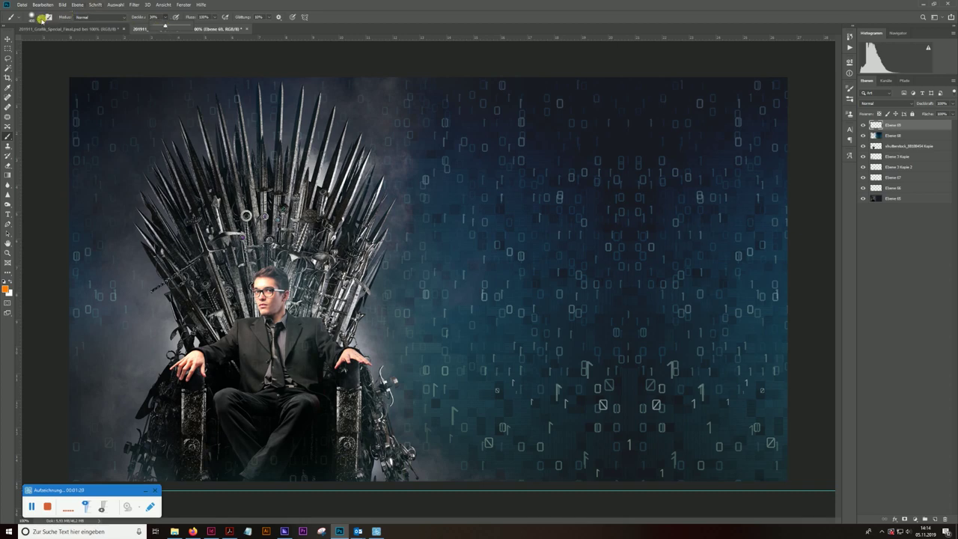
left_click(41, 19)
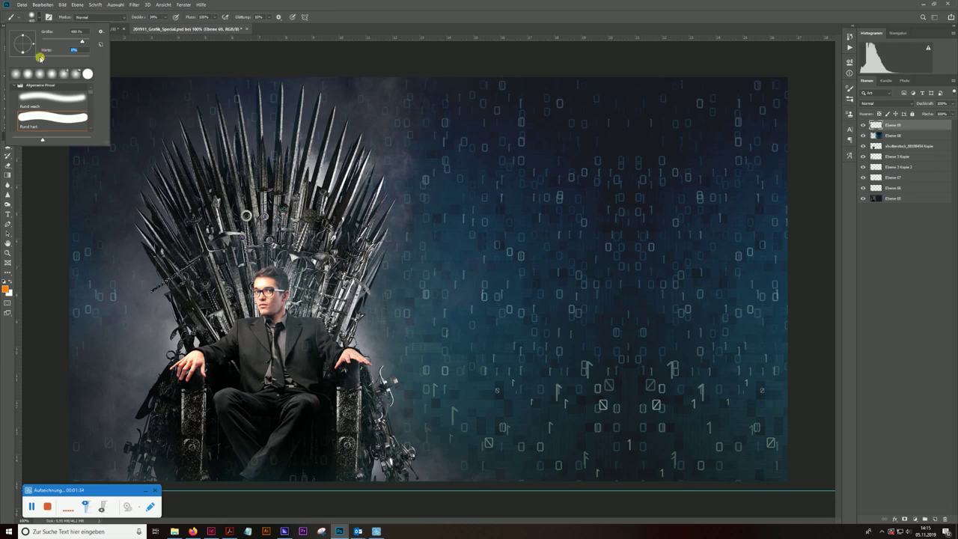
Step: Paint a broad orange band over the throne spikes, the man's face and body
left_click(44, 18)
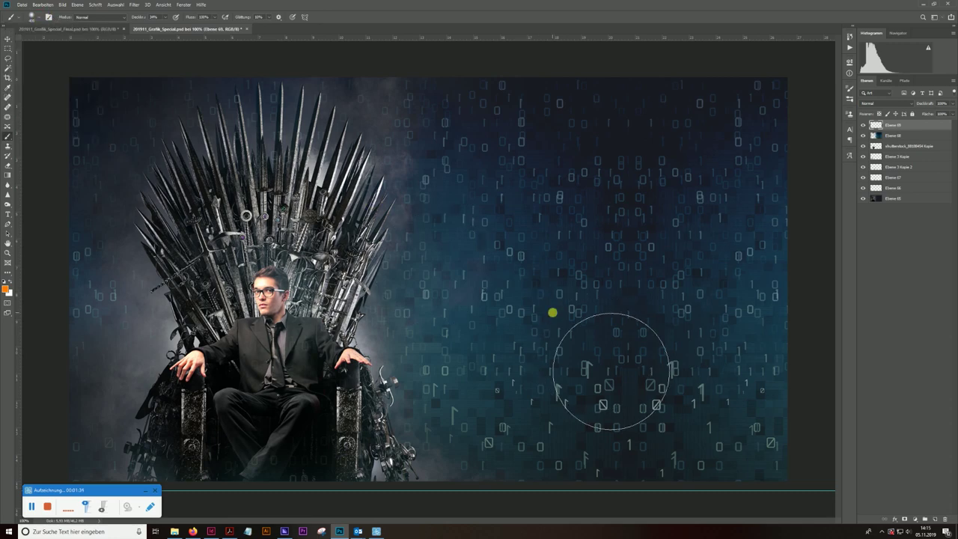
mouse_move(280, 95)
left_mouse_down()
mouse_move(299, 146)
mouse_move(321, 160)
mouse_move(417, 482)
mouse_move(397, 337)
mouse_move(342, 268)
mouse_move(363, 449)
left_mouse_up()
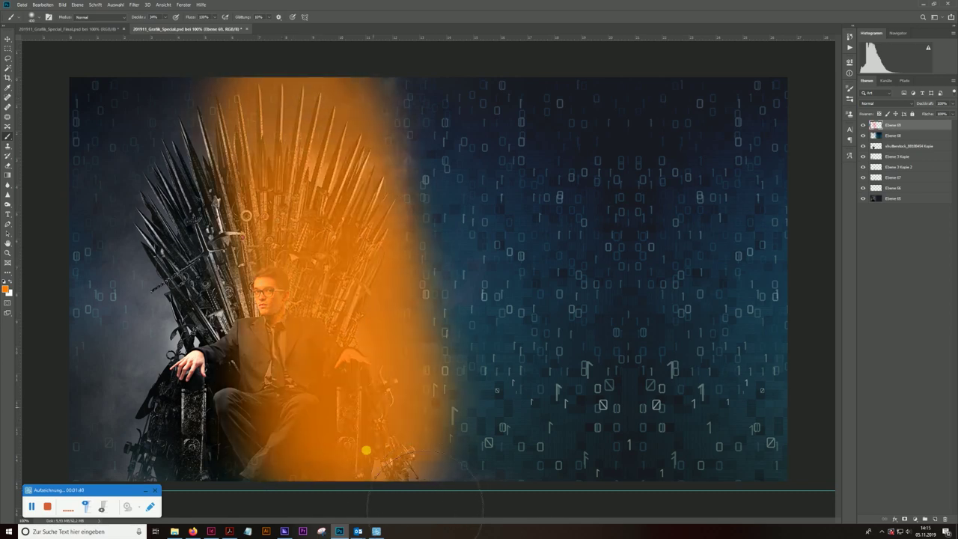
mouse_move(370, 134)
left_mouse_down()
mouse_move(419, 112)
mouse_move(425, 526)
mouse_move(376, 449)
mouse_move(406, 278)
mouse_move(374, 149)
mouse_move(362, 301)
mouse_move(380, 220)
mouse_move(370, 479)
left_mouse_up()
mouse_move(356, 260)
left_mouse_down()
mouse_move(347, 196)
mouse_move(367, 325)
mouse_move(336, 172)
mouse_move(255, 112)
left_mouse_up()
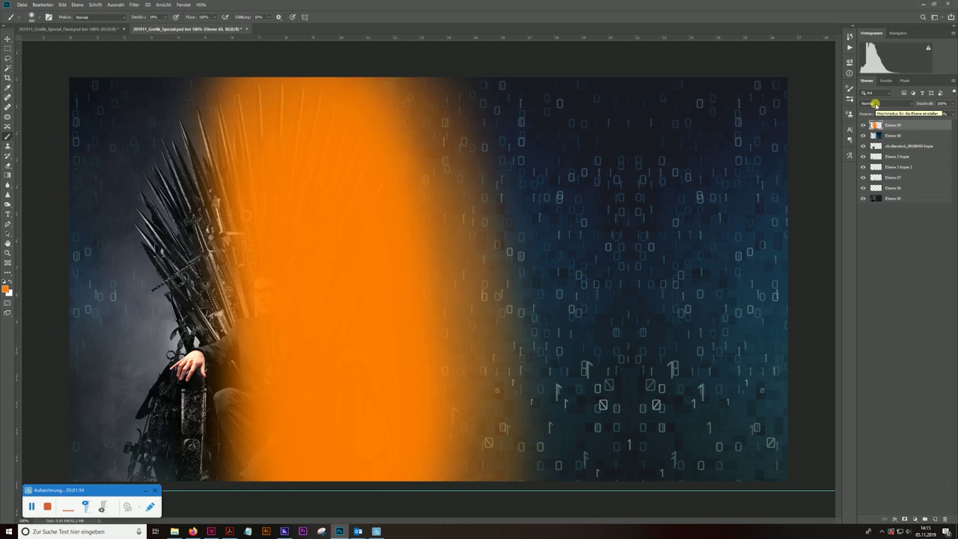
Step: Set the orange paint layer's blend mode to Ineinanderkopieren (Overlay)
left_click(875, 105)
left_click(876, 105)
scroll(876, 105, "down", 1)
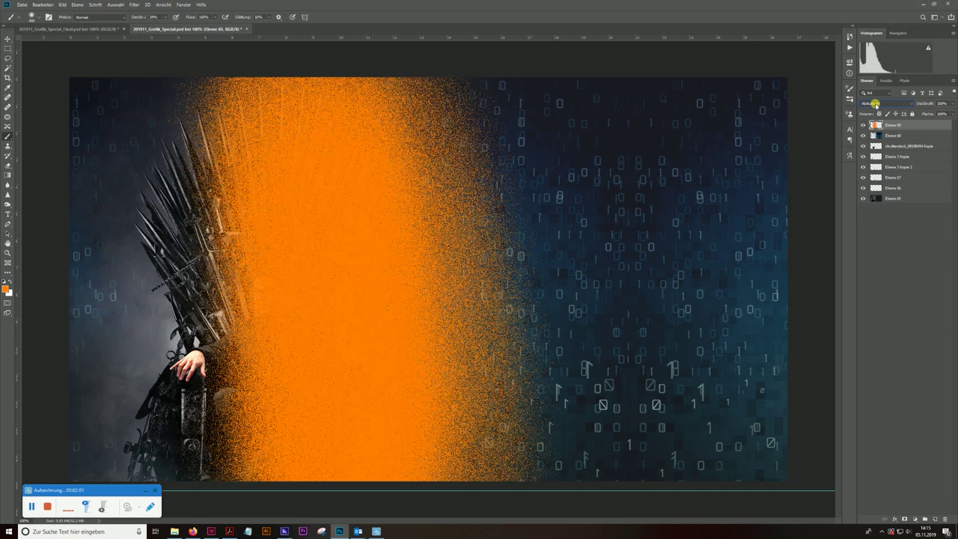
scroll(876, 105, "down", 1)
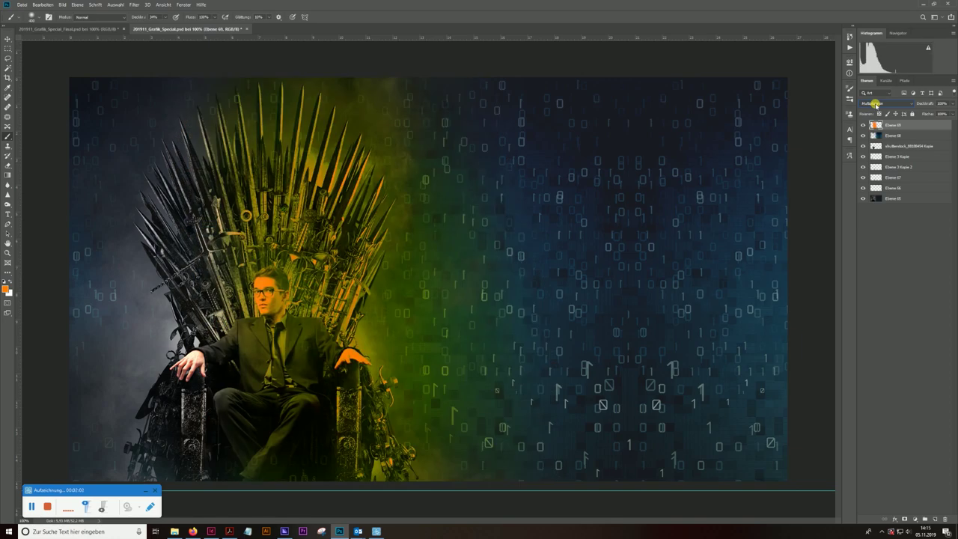
scroll(875, 104, "down", 1)
scroll(876, 105, "down", 1)
scroll(876, 105, "down", 1)
scroll(876, 104, "down", 1)
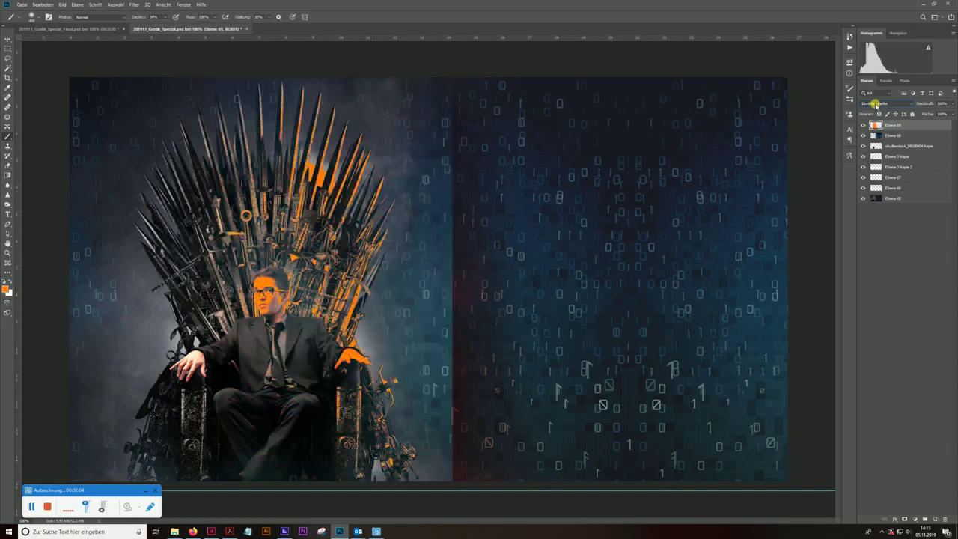
scroll(876, 104, "down", 1)
scroll(876, 105, "down", 1)
scroll(876, 104, "down", 1)
scroll(876, 104, "down", 1)
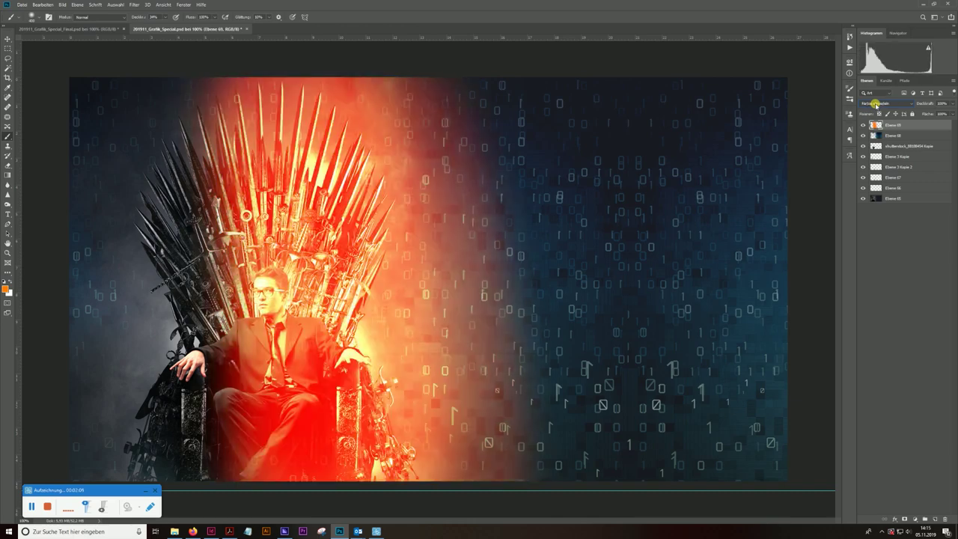
scroll(875, 105, "down", 1)
scroll(876, 105, "down", 1)
scroll(876, 105, "down", 1)
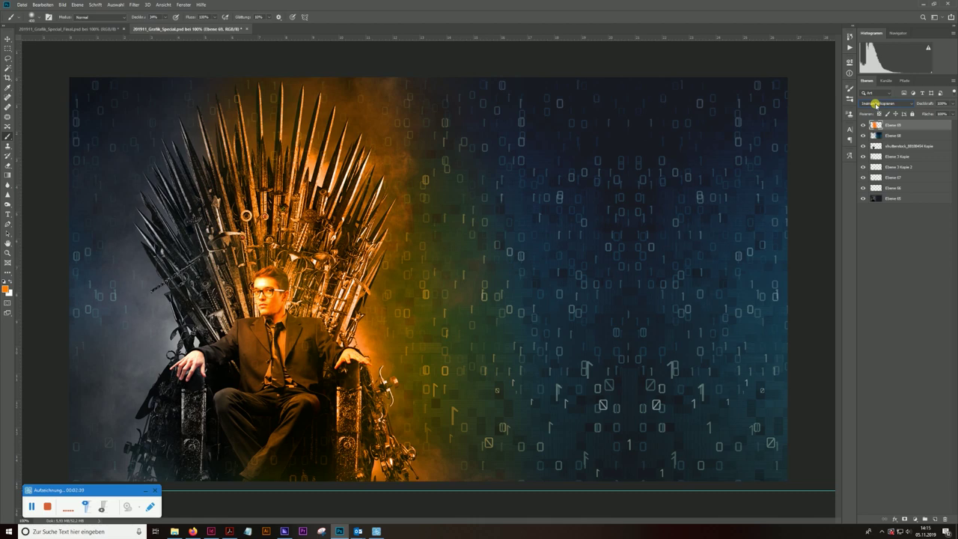
scroll(876, 105, "down", 1)
scroll(876, 105, "up", 1)
scroll(876, 104, "down", 1)
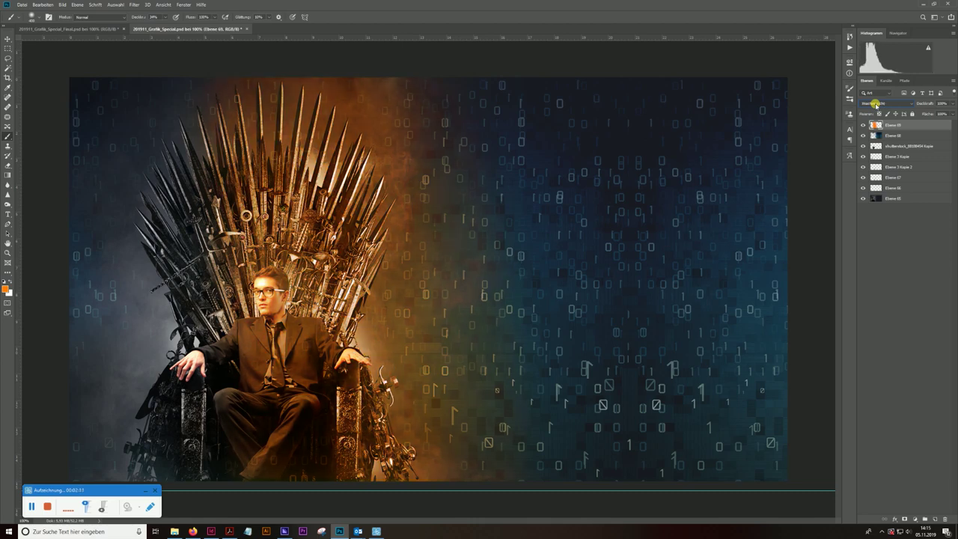
scroll(876, 104, "up", 1)
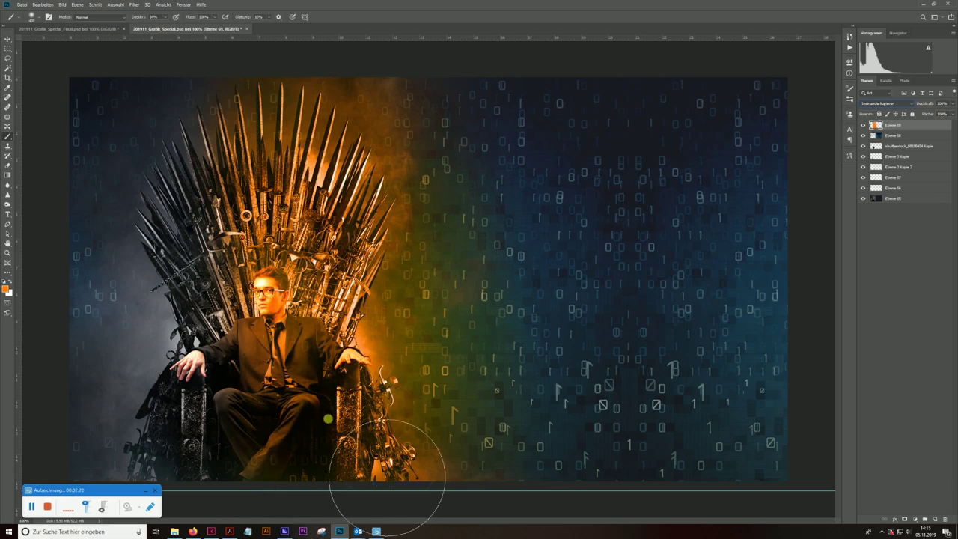
Step: Erase orange glow from the man and lower throne using a 0%-hardness soft Eraser
left_click(9, 165)
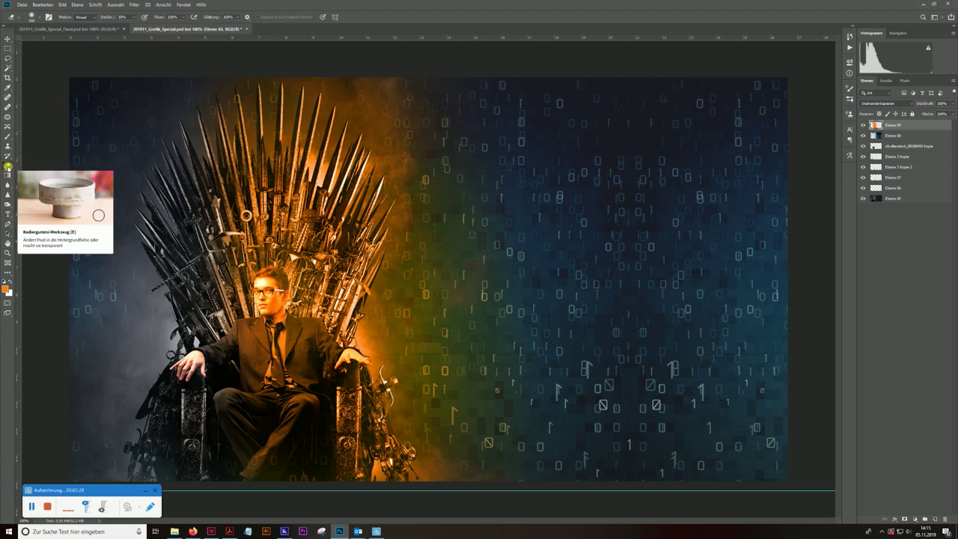
left_click(134, 18)
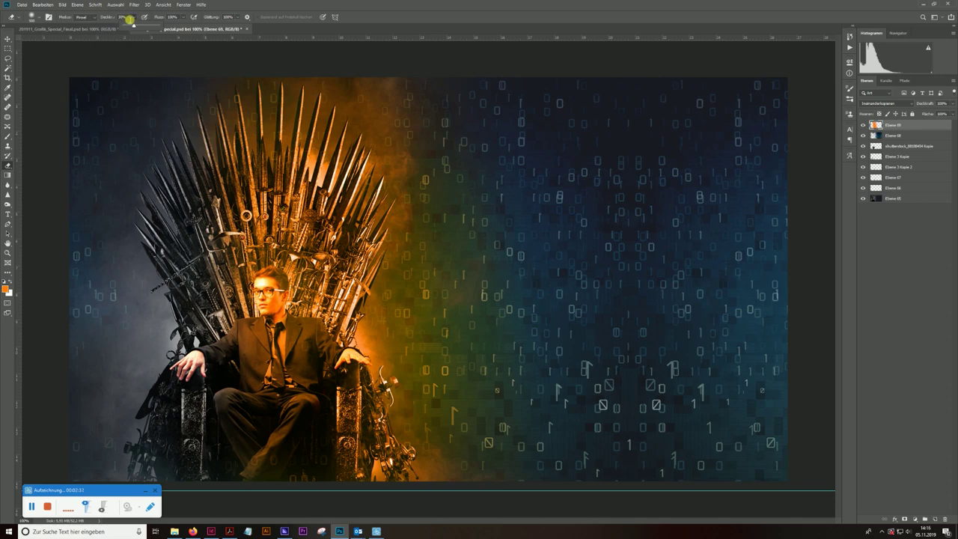
left_click(34, 17)
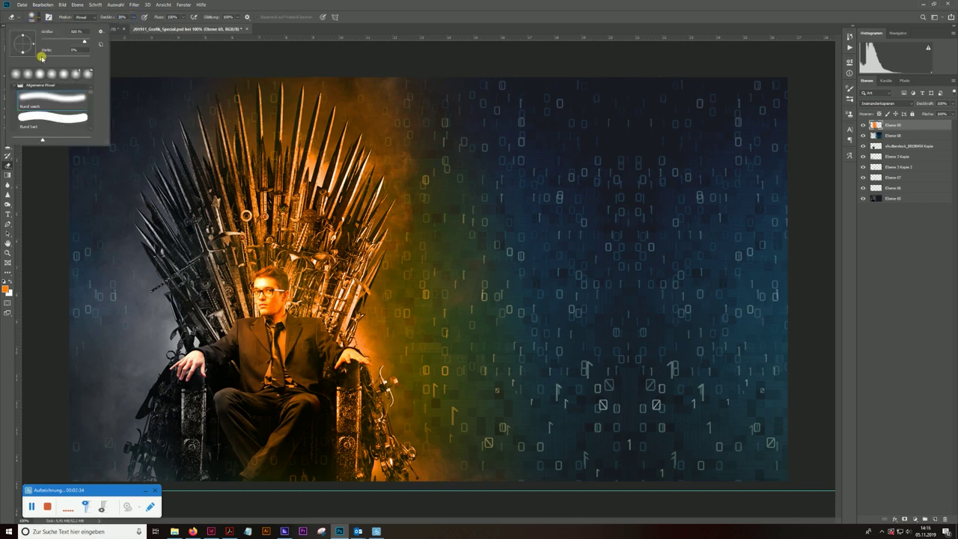
left_click(41, 56)
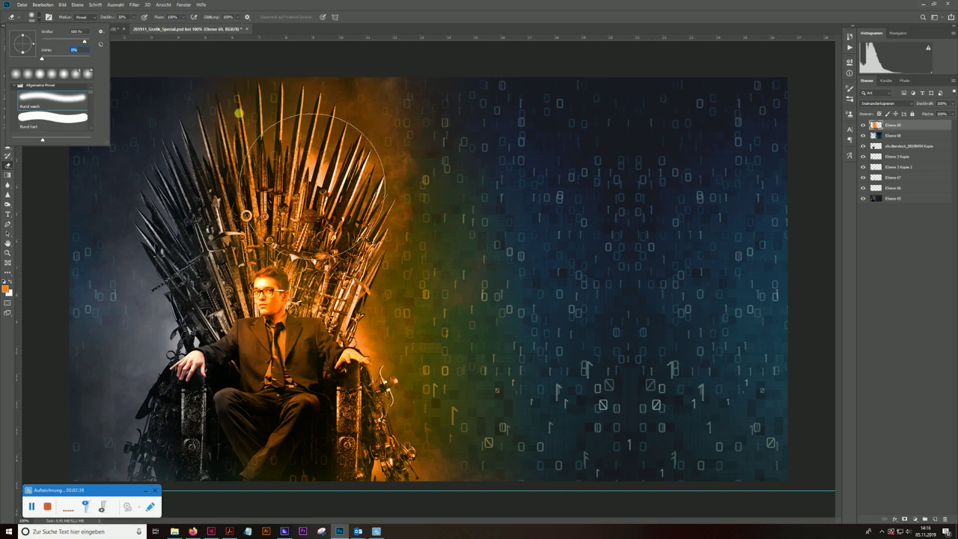
key("Return")
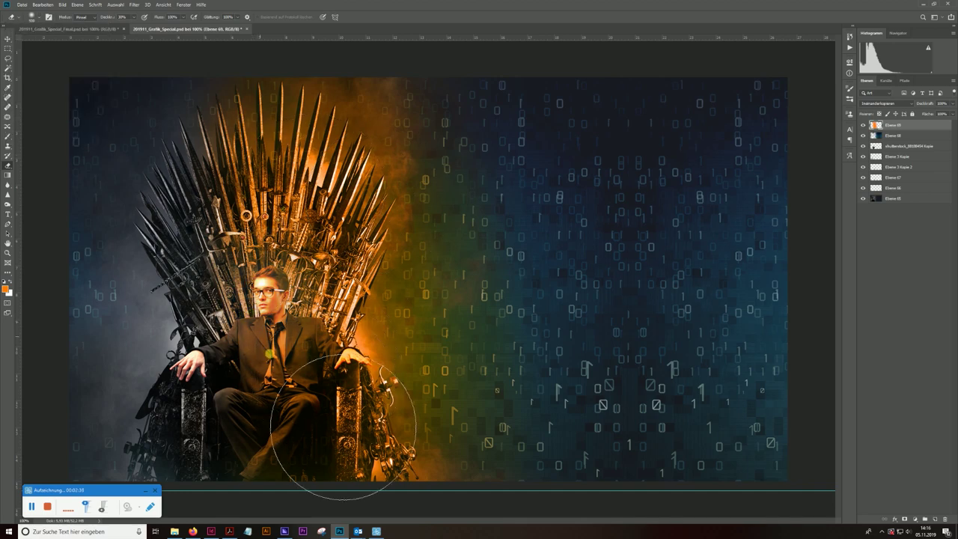
left_click_drag(391, 481, 406, 497)
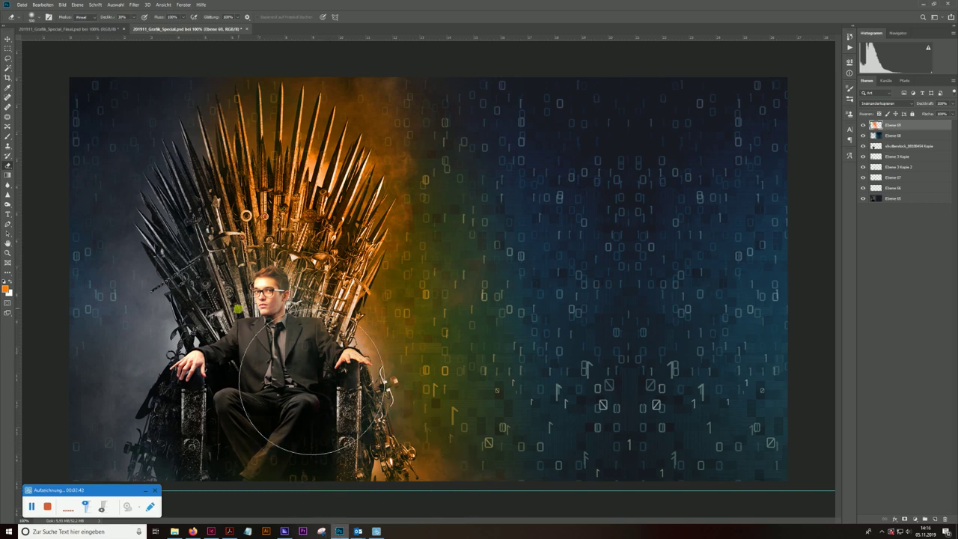
left_click(240, 125)
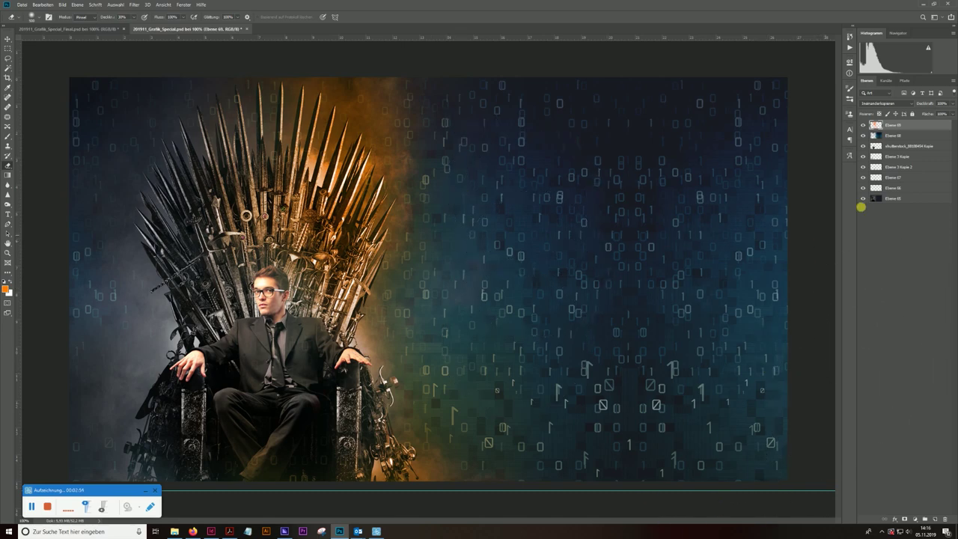
Step: Add a new layer and choose a bright, fully saturated light blue as foreground colour
left_click(938, 518)
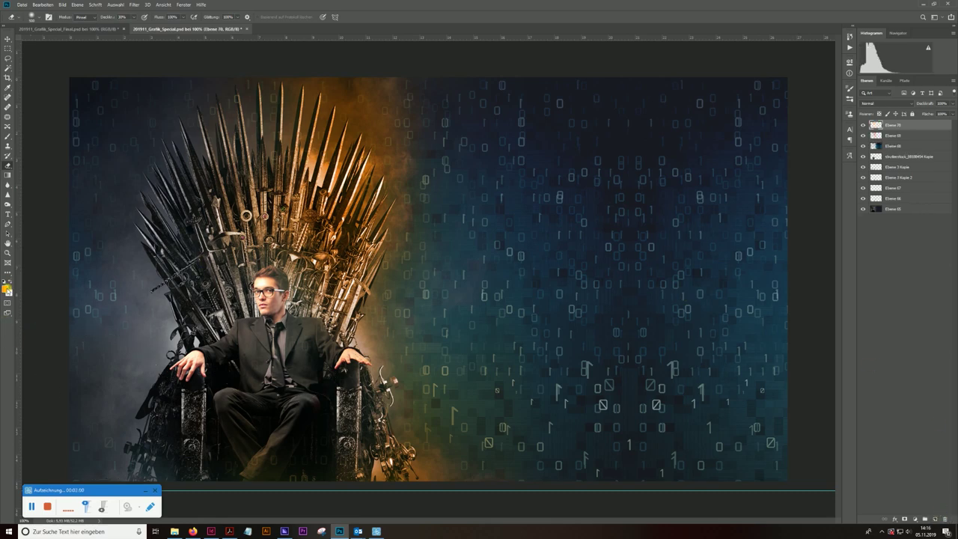
left_click(6, 288)
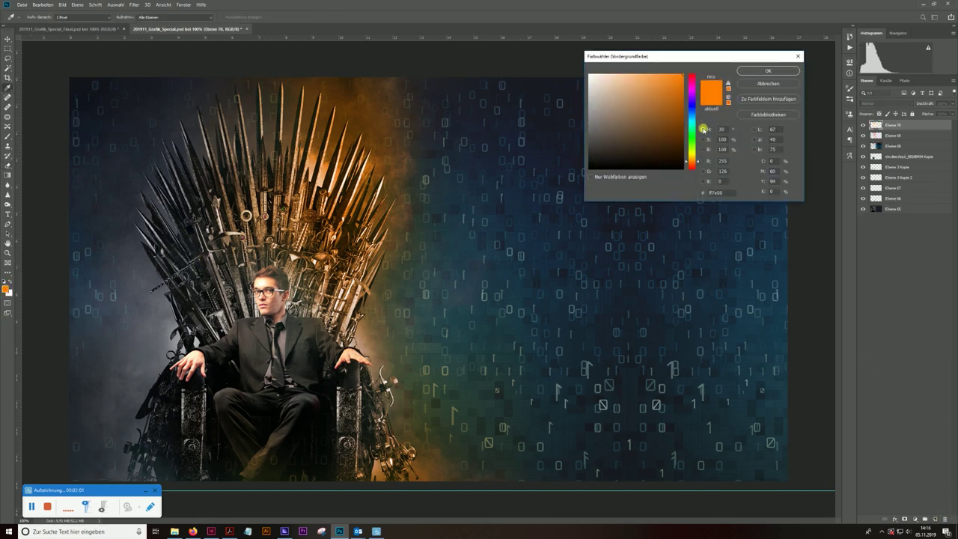
left_click(690, 106)
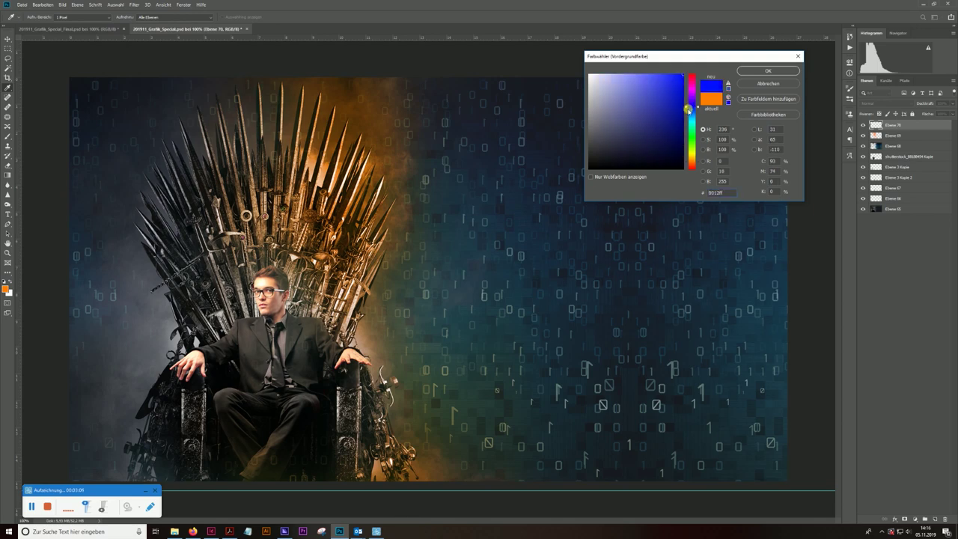
left_click_drag(687, 109, 687, 111)
left_click(681, 71)
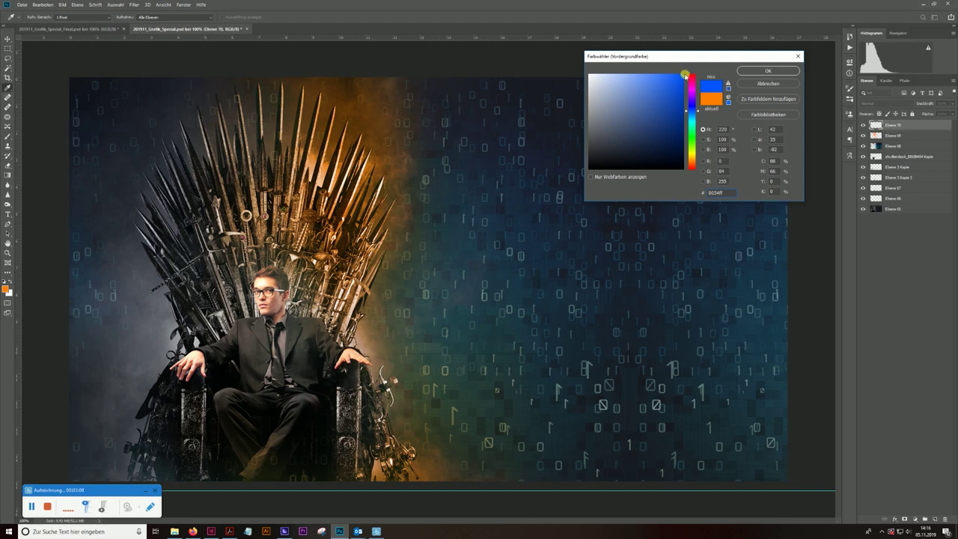
left_click_drag(686, 75, 756, 66)
left_click_drag(684, 75, 663, 75)
left_click(768, 71)
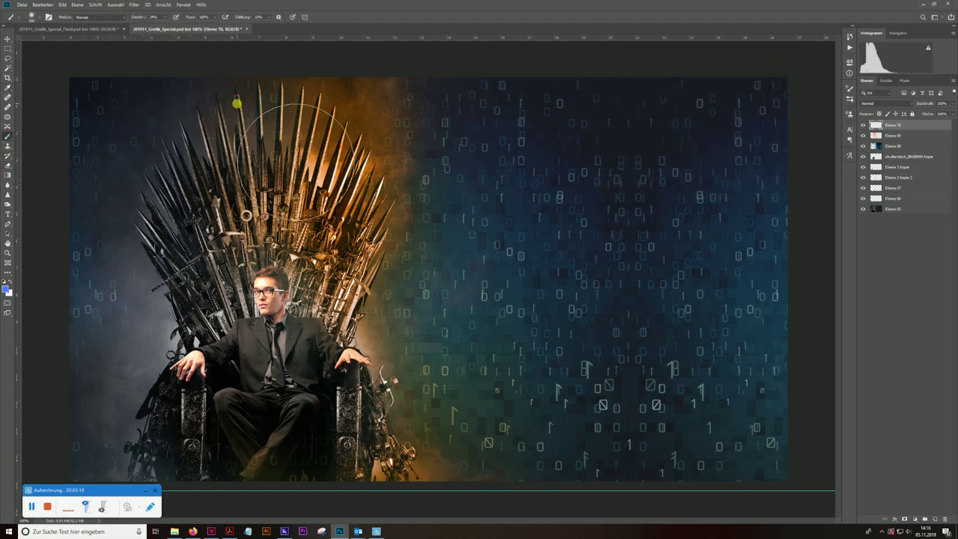
Step: Brush the light blue over the throne's left side and the man's body
mouse_move(237, 102)
left_mouse_down()
mouse_move(205, 405)
mouse_move(83, 453)
mouse_move(137, 428)
mouse_move(175, 188)
mouse_move(222, 422)
mouse_move(235, 191)
left_mouse_up()
left_click_drag(233, 250, 203, 436)
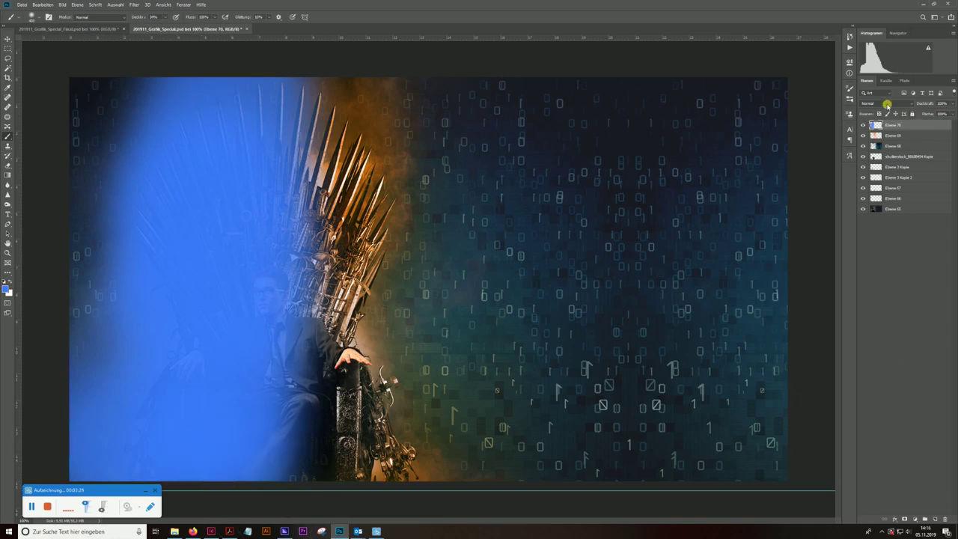
left_click(887, 105)
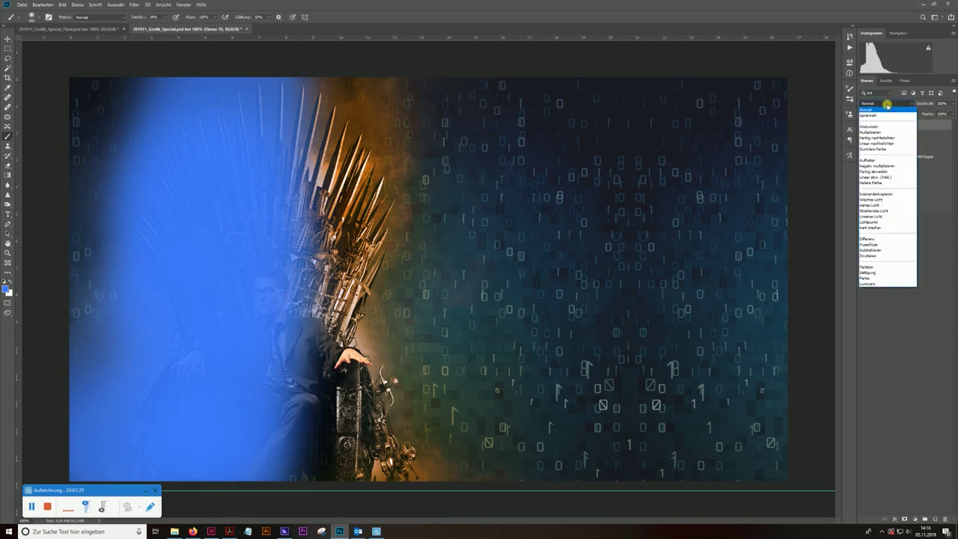
Step: Set the blue layer's blend mode to Farbig abwedeln (Color Dodge)
left_click(887, 104)
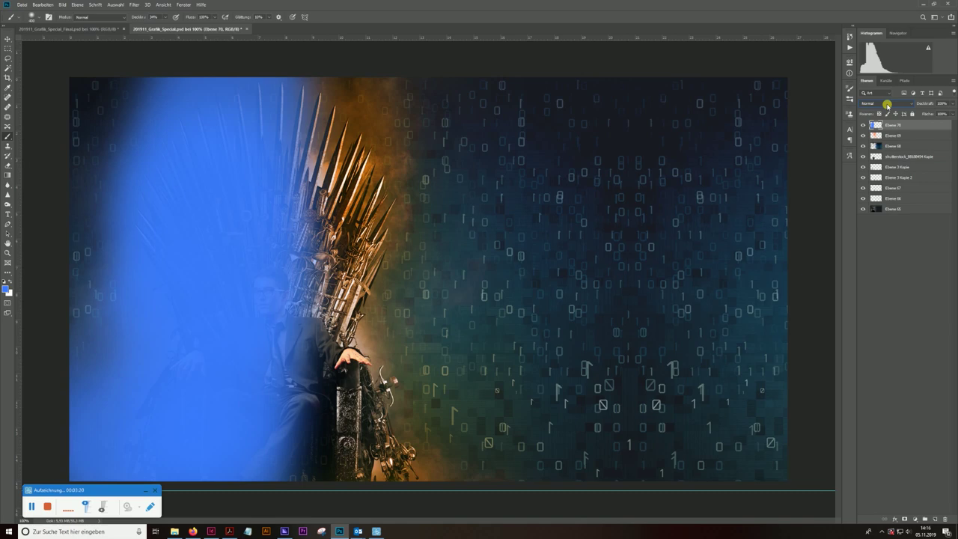
scroll(887, 104, "down", 1)
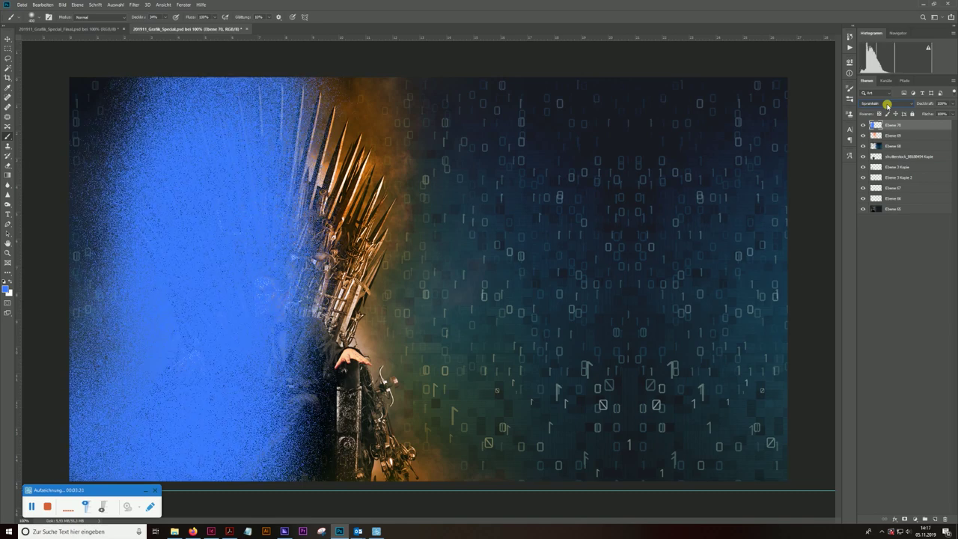
scroll(887, 104, "down", 1)
scroll(887, 104, "down", 1)
scroll(887, 104, "down", 1)
scroll(887, 104, "down", 1)
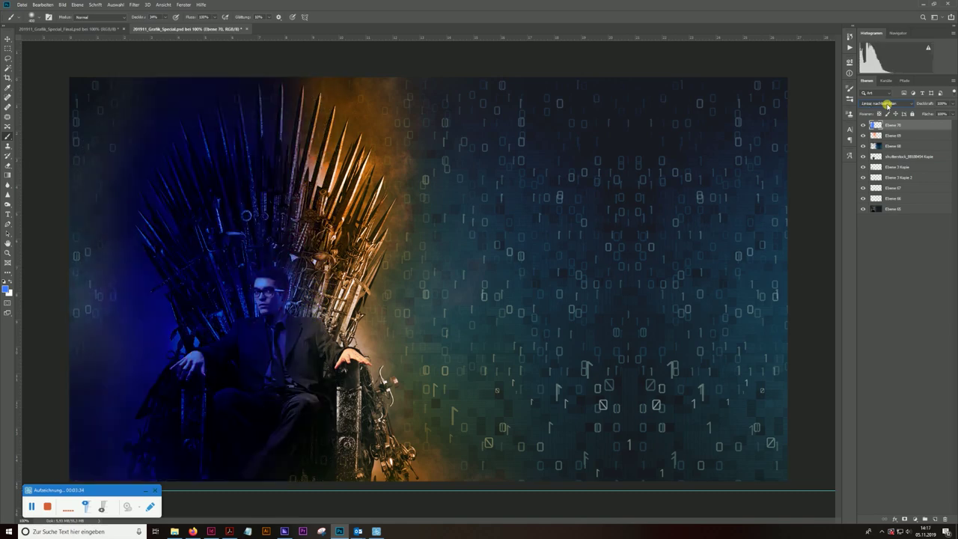
scroll(887, 104, "down", 2)
scroll(887, 104, "down", 1)
scroll(887, 104, "down", 1)
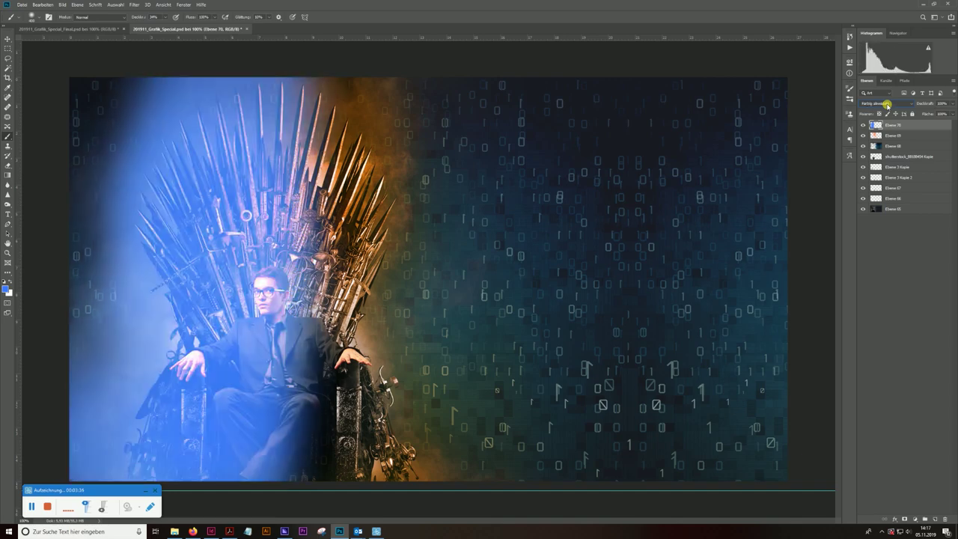
scroll(887, 104, "down", 1)
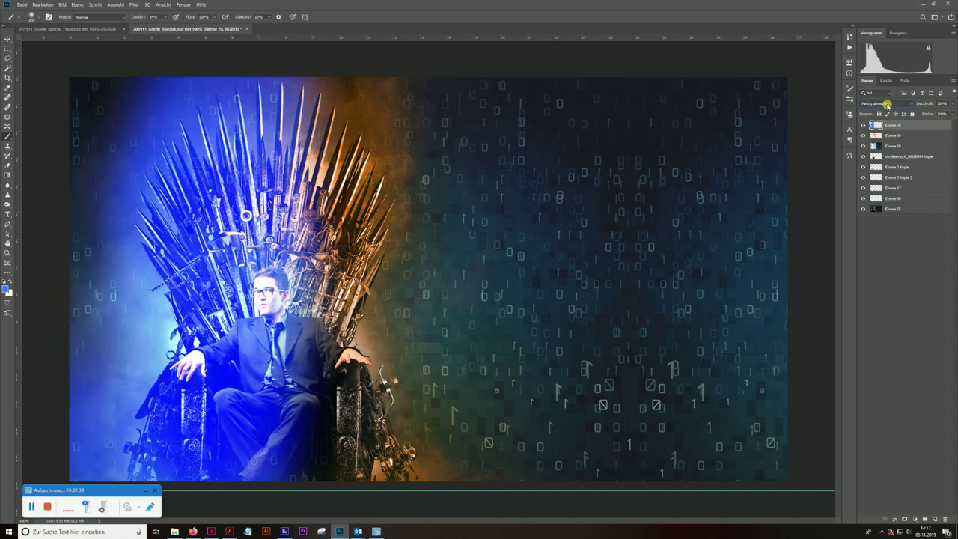
scroll(887, 104, "down", 1)
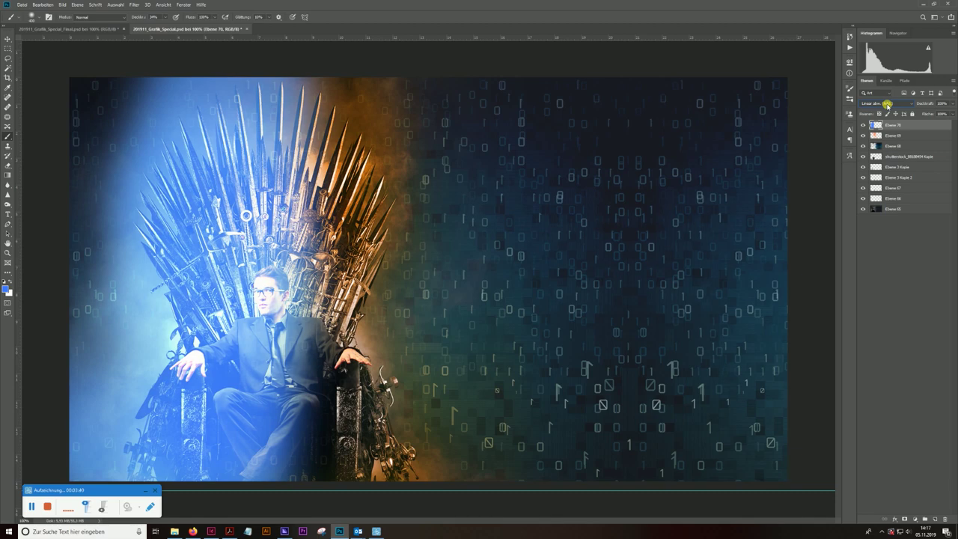
scroll(887, 104, "down", 1)
scroll(887, 104, "up", 1)
scroll(887, 104, "up", 1)
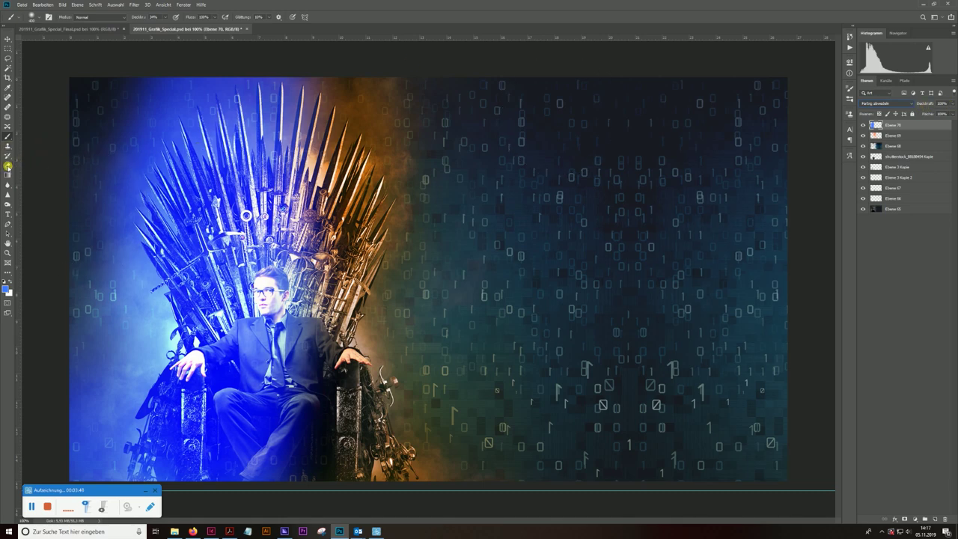
Step: Erase excess blue glow from the man's face and suit and the throne's spikes
left_click(7, 166)
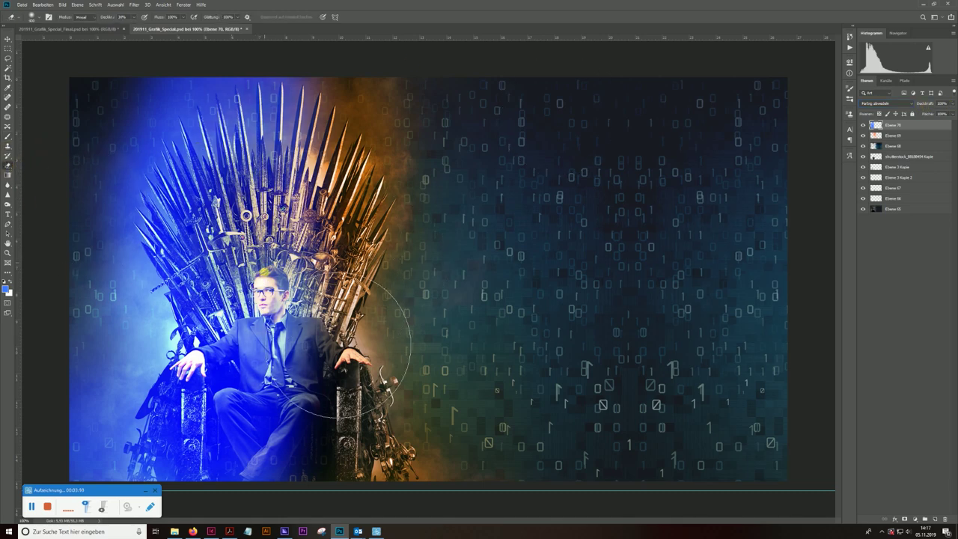
left_click_drag(352, 345, 292, 472)
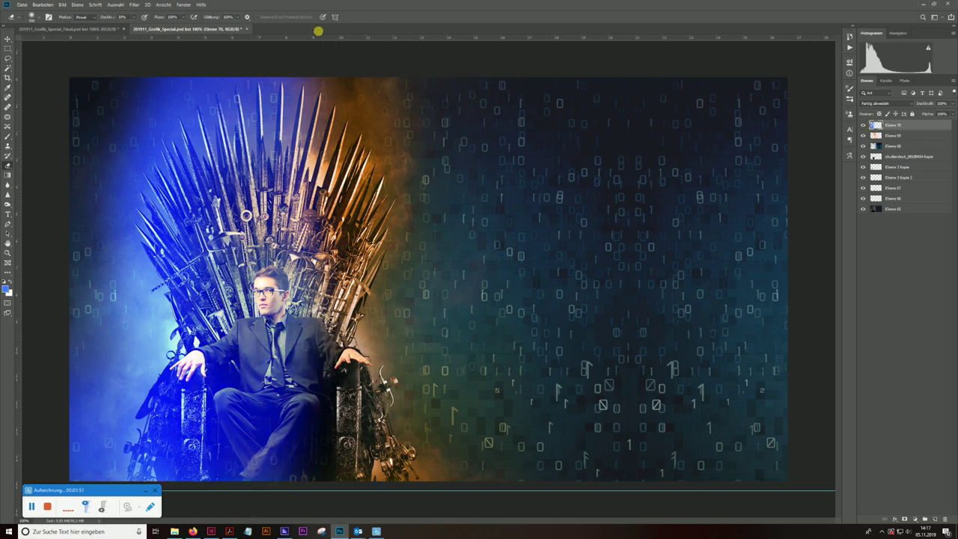
mouse_move(139, 85)
left_mouse_down()
mouse_move(67, 223)
mouse_move(89, 408)
mouse_move(115, 335)
left_mouse_up()
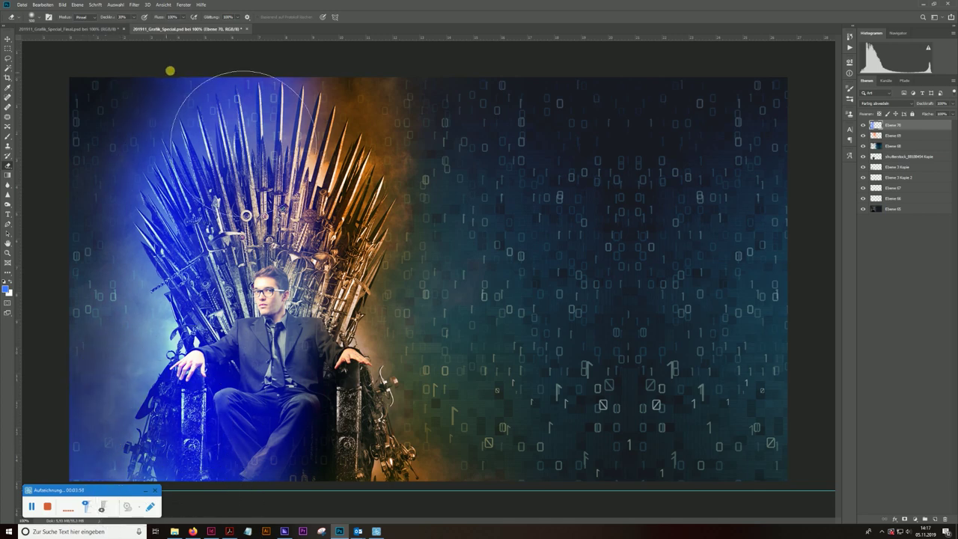
left_click_drag(170, 70, 281, 112)
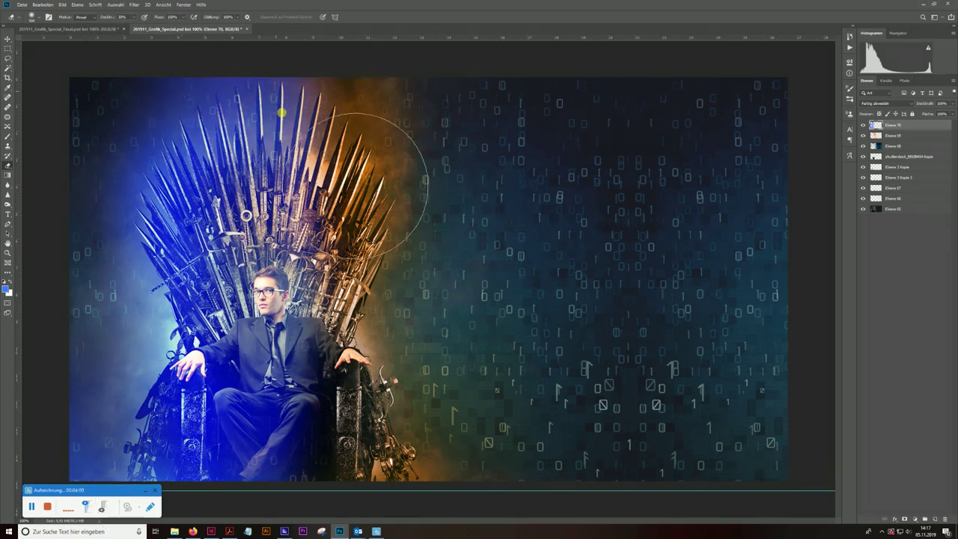
mouse_move(281, 112)
left_mouse_down()
mouse_move(290, 402)
mouse_move(275, 442)
mouse_move(352, 419)
left_mouse_up()
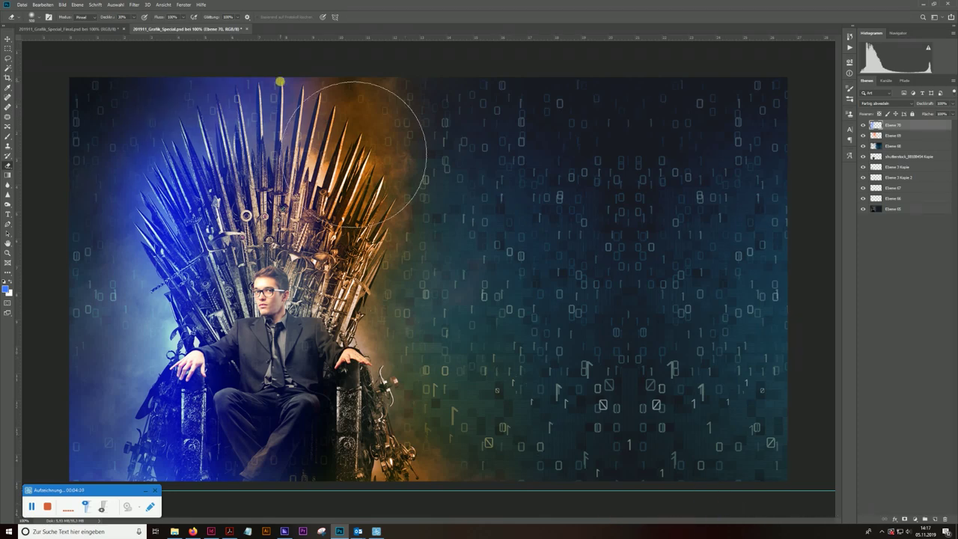
left_click(67, 28)
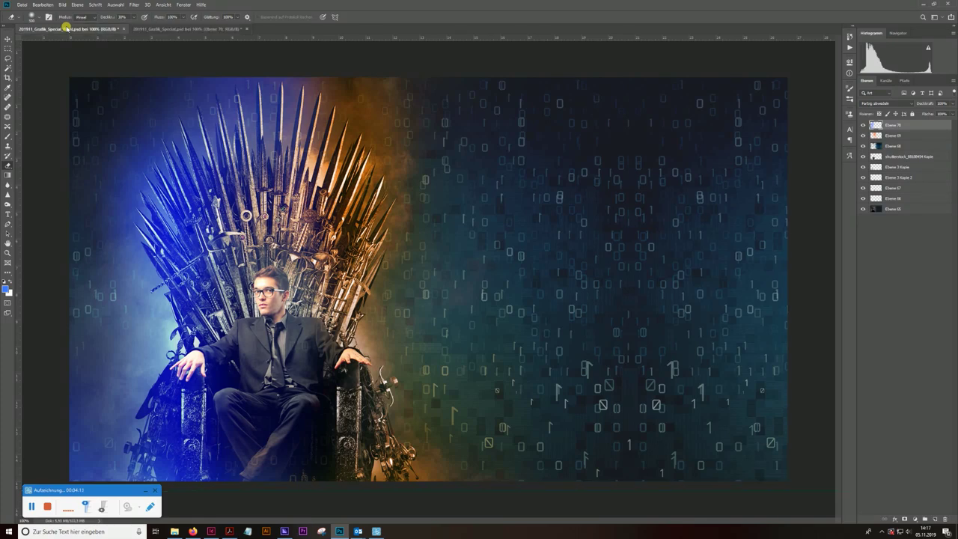
left_click(203, 31)
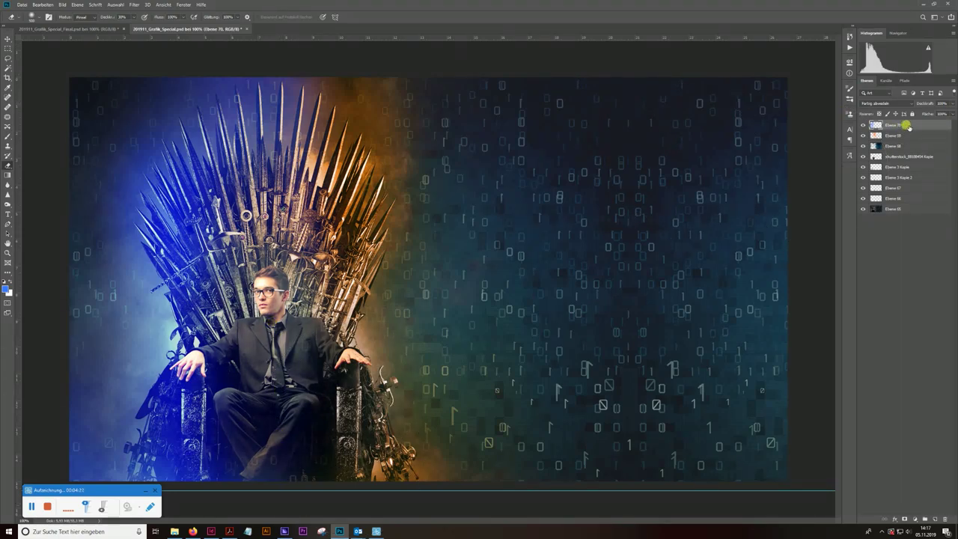
Step: Duplicate both glow layers, Ebene 70 and Ebene 69, together
left_click(900, 136, "shift")
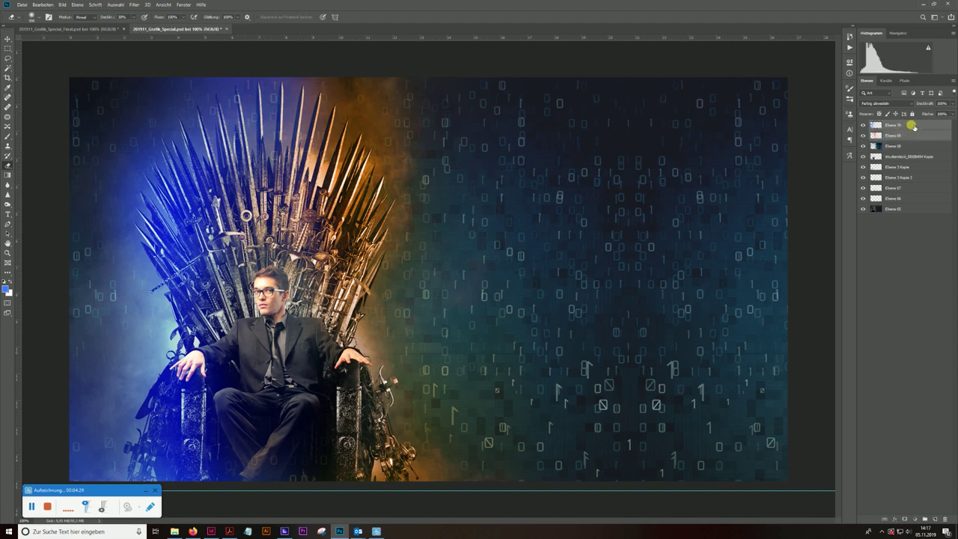
left_click(913, 128)
left_click(907, 137, "shift")
left_click_drag(911, 130, 930, 518)
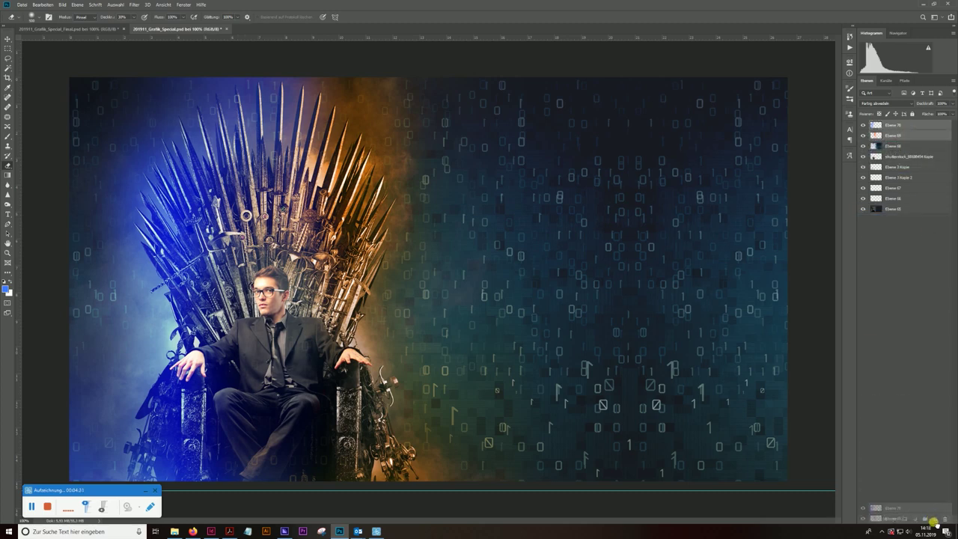
left_click_drag(934, 521, 935, 519)
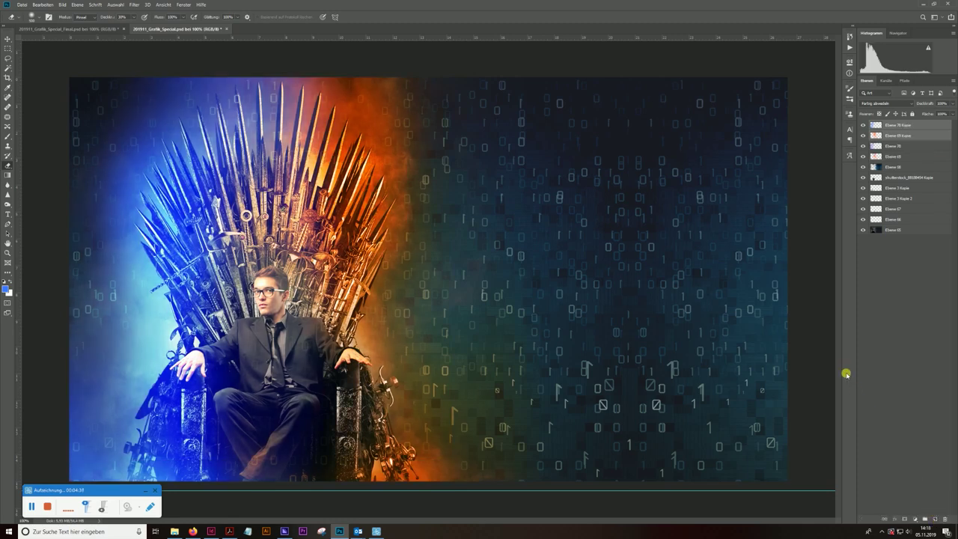
Step: Lower the Ebene 70 Kopie layer's opacity to about 37%
left_click(915, 126)
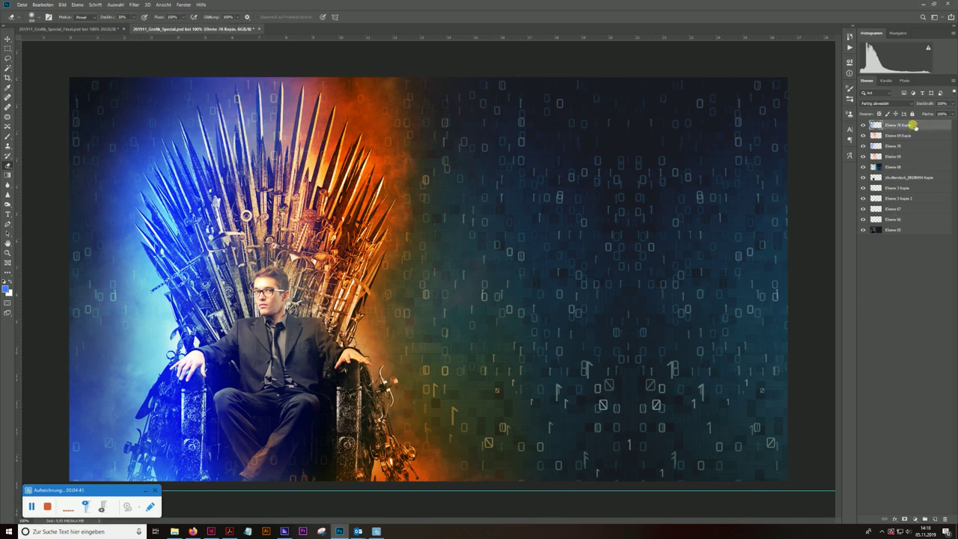
left_click(953, 104)
left_click_drag(941, 112, 930, 113)
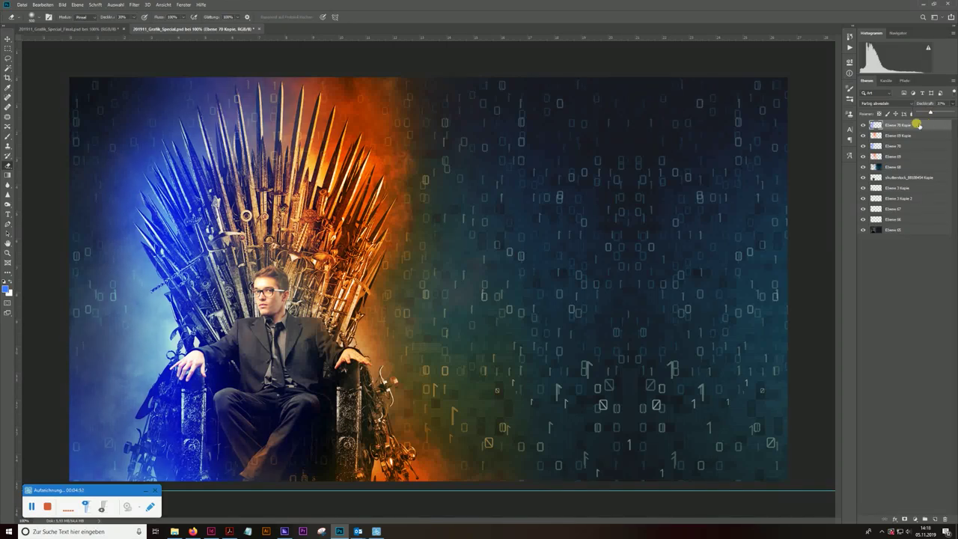
Step: Reduce the Ebene 69 Kopie orange glow's opacity, then reselect Ebene 70 Kopie
left_click(901, 135)
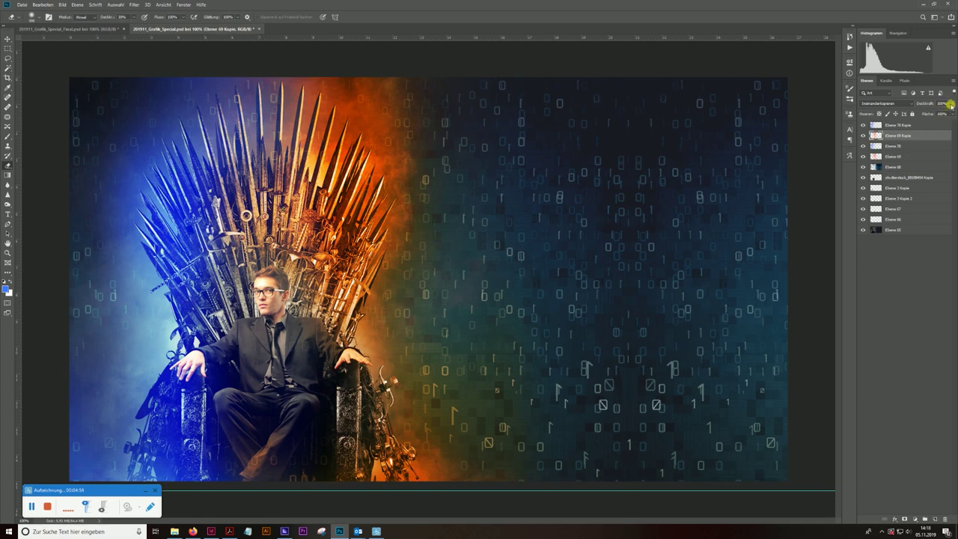
left_click(951, 104)
left_click_drag(937, 113, 935, 113)
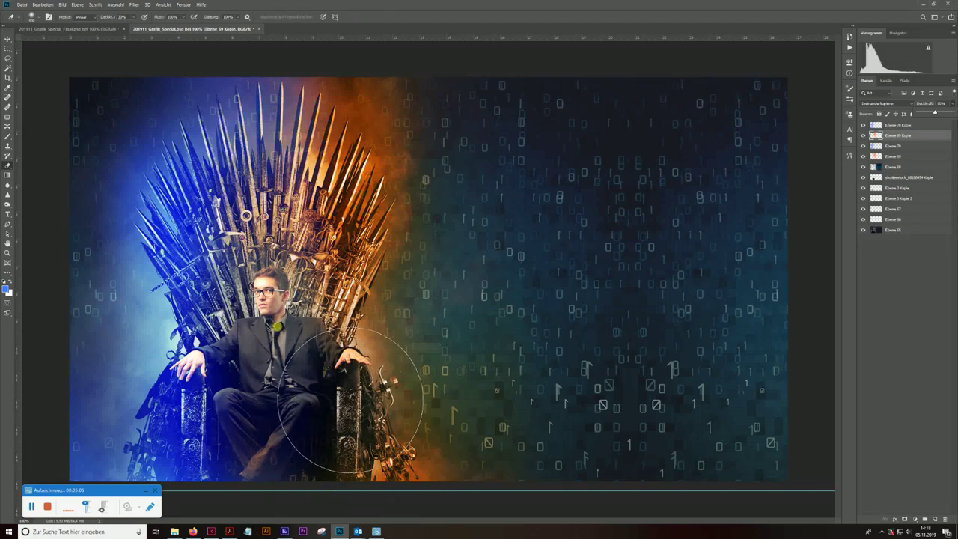
left_click(350, 401)
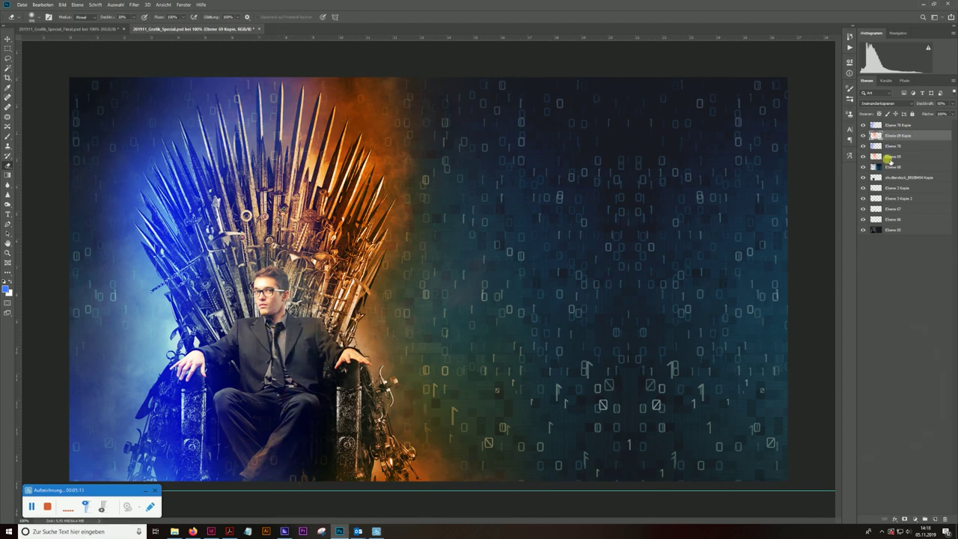
left_click(898, 125)
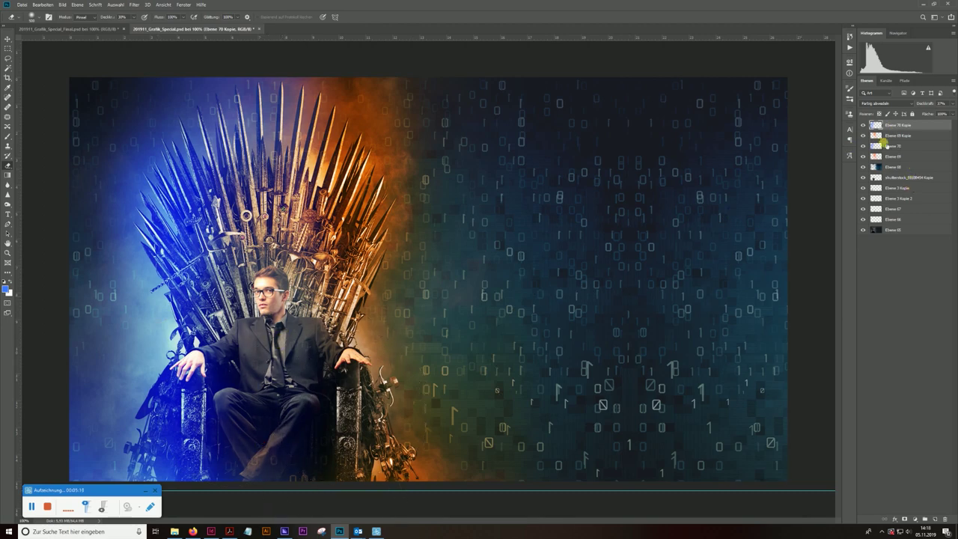
Step: On layer Ebene 70, brush the blue glow over the throne's upper spikes and lower-left side
left_click(895, 146)
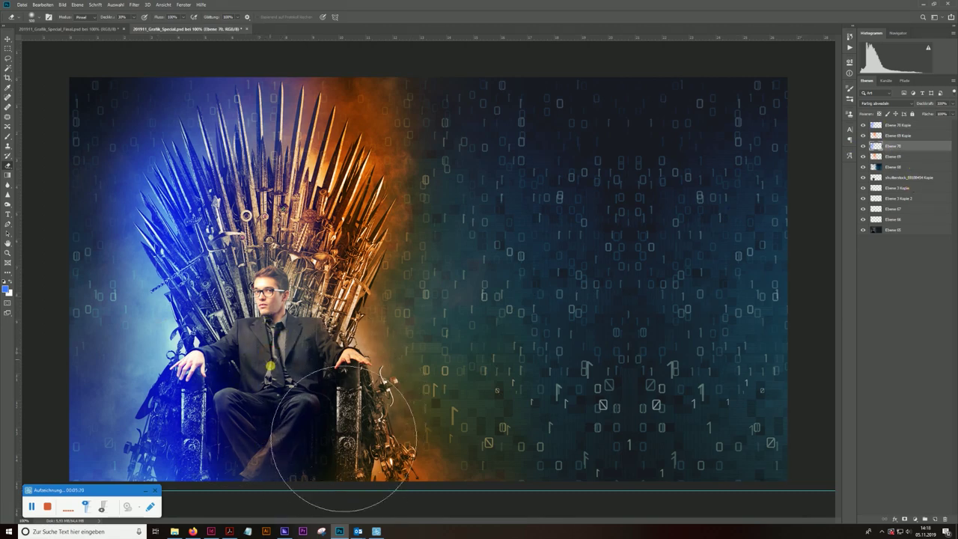
left_click(893, 146)
left_click(894, 156)
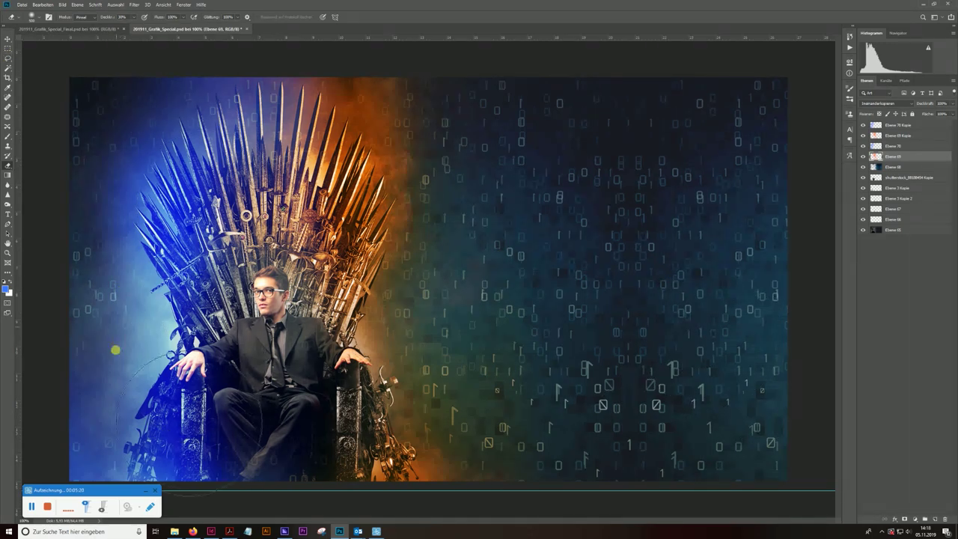
left_click(892, 145)
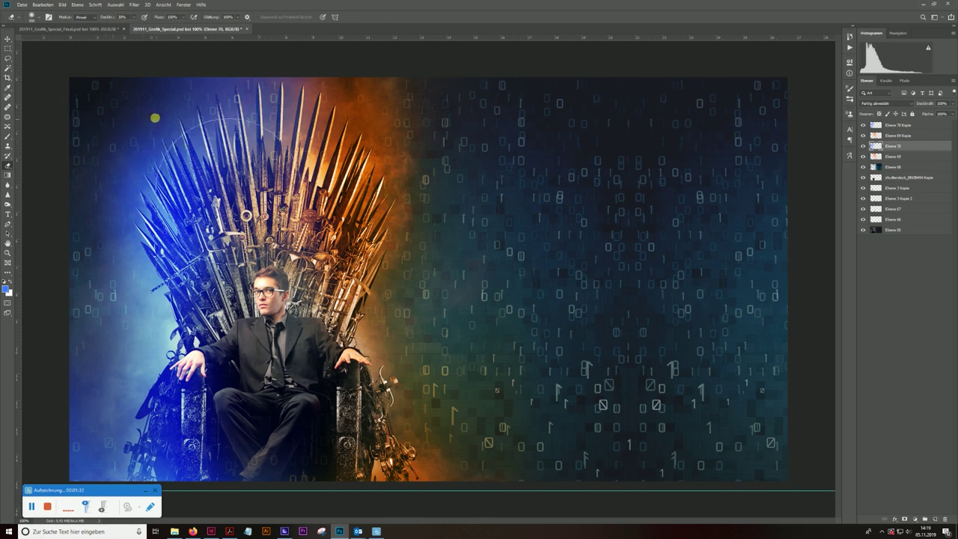
left_click(219, 174)
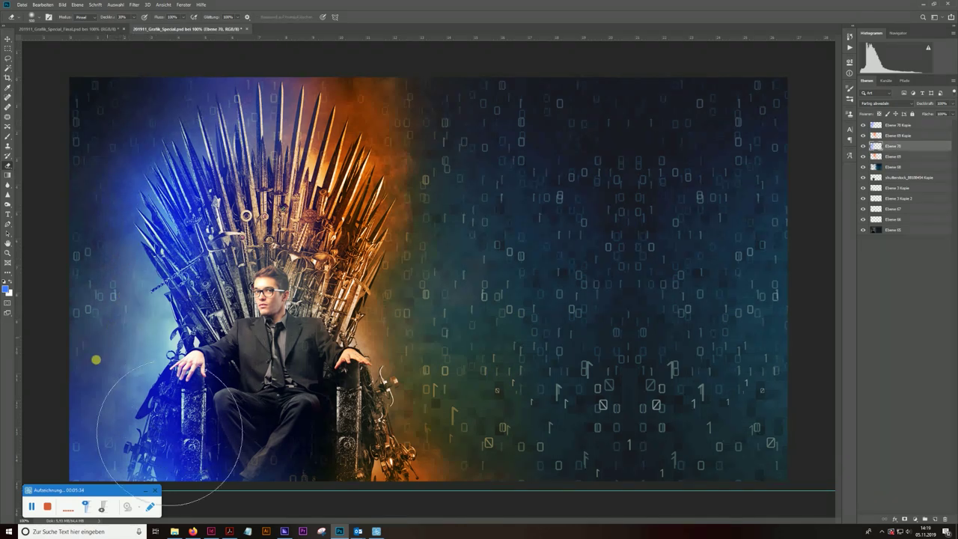
left_click_drag(169, 433, 164, 440)
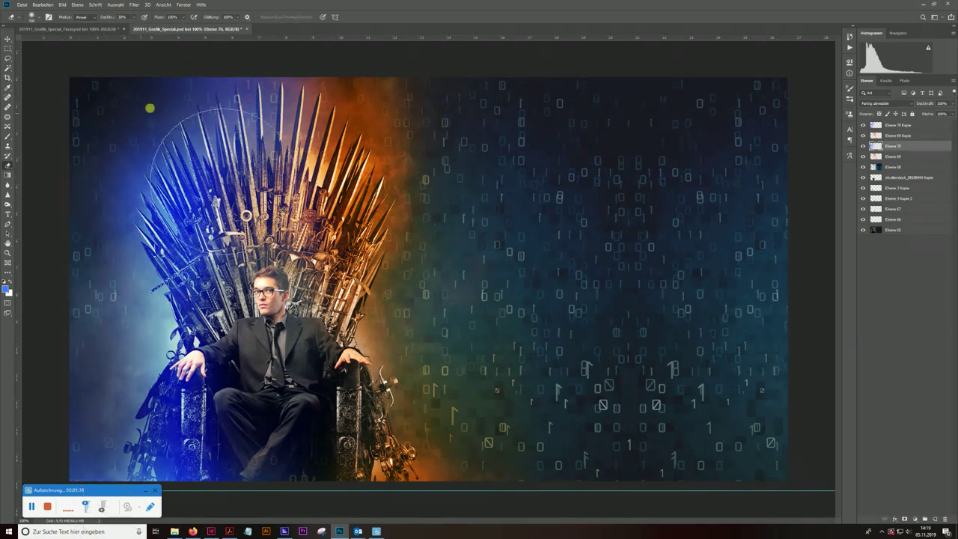
left_click_drag(224, 183, 168, 330)
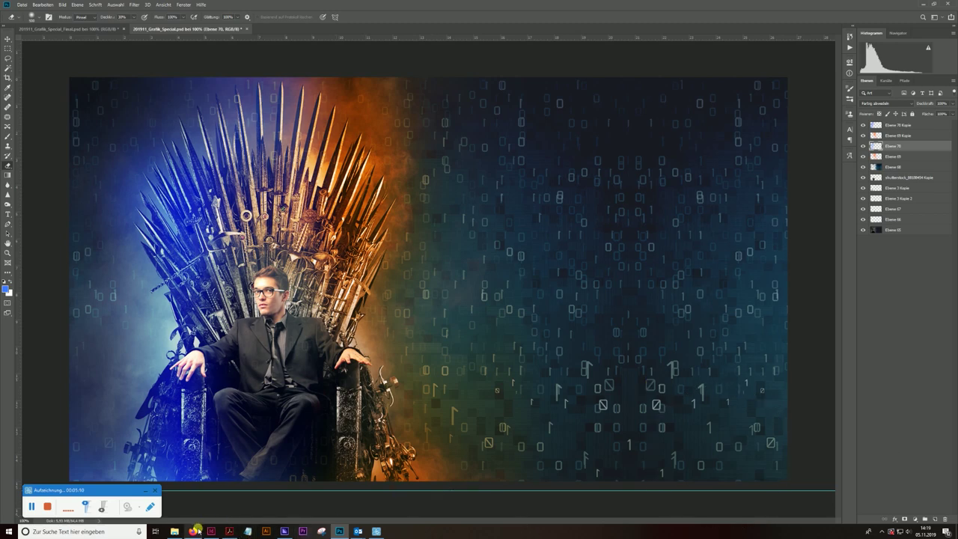
mouse_move(193, 532)
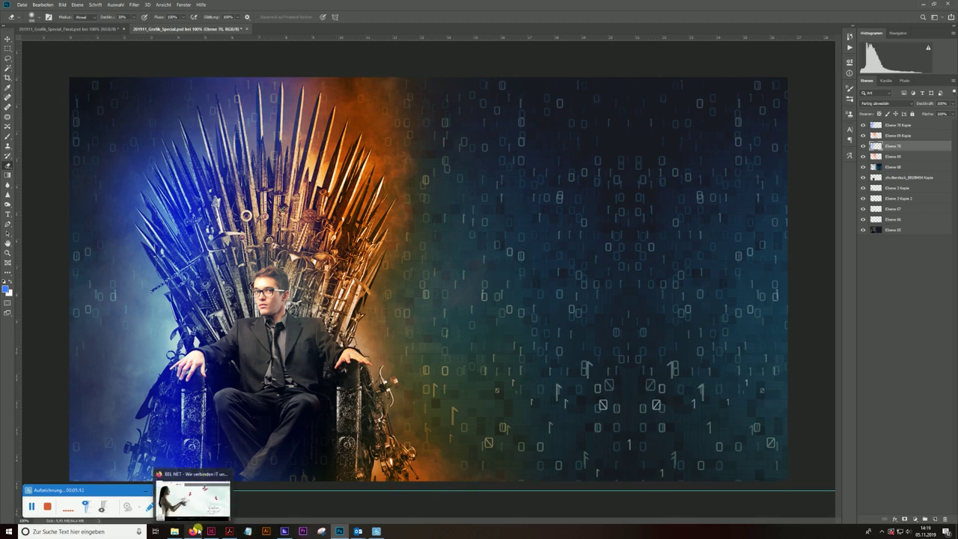
Step: In Firefox, open the BEL NET Schulung und Zertifizierung page and its Tipps submenu
left_click(195, 529)
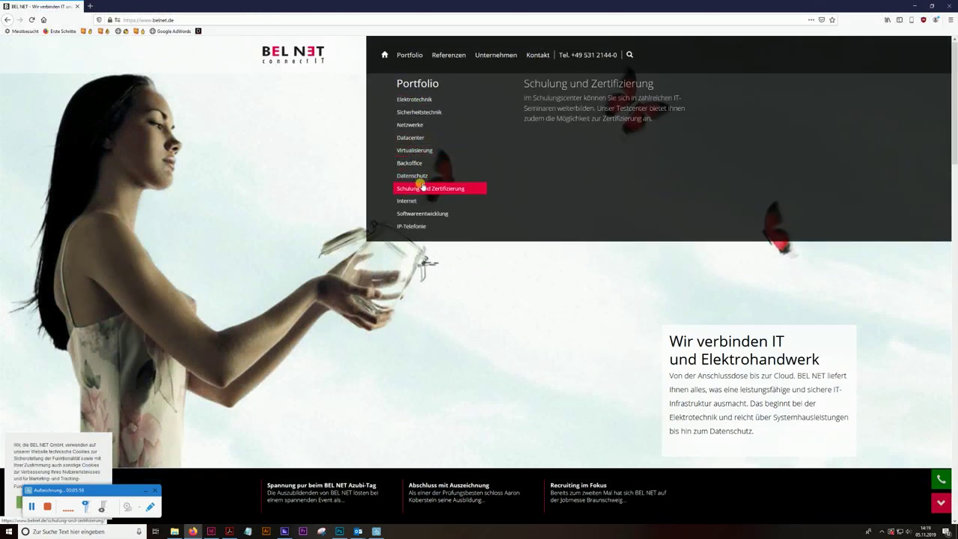
mouse_move(409, 54)
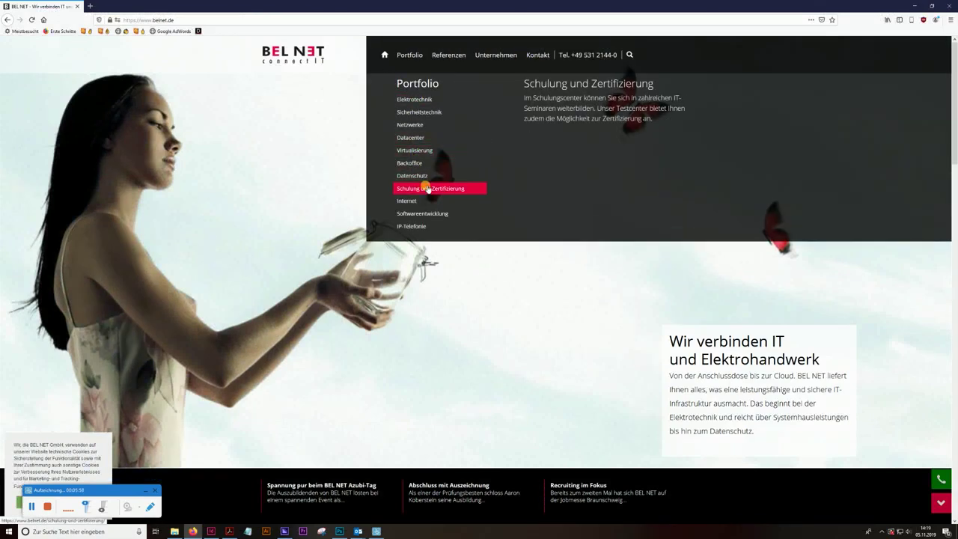
left_click(428, 189)
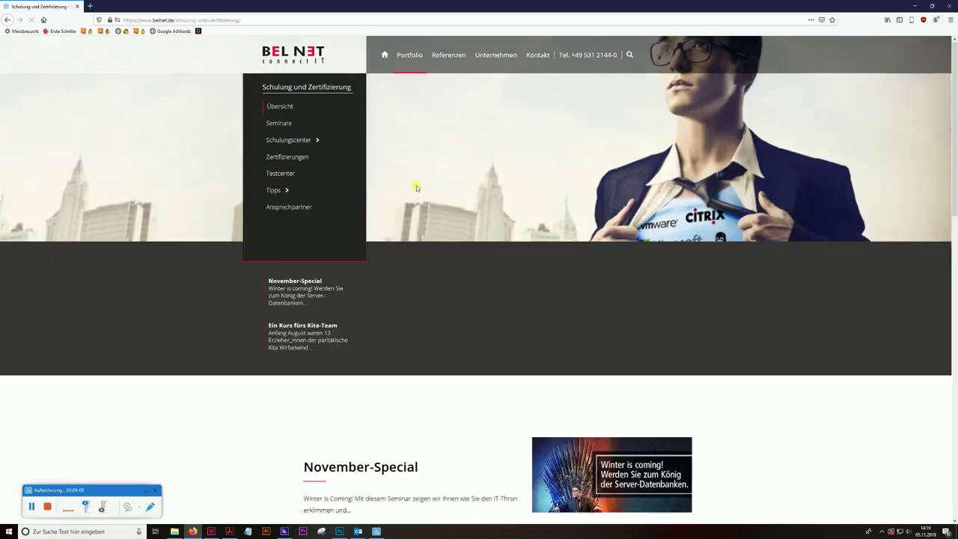
left_click(276, 193)
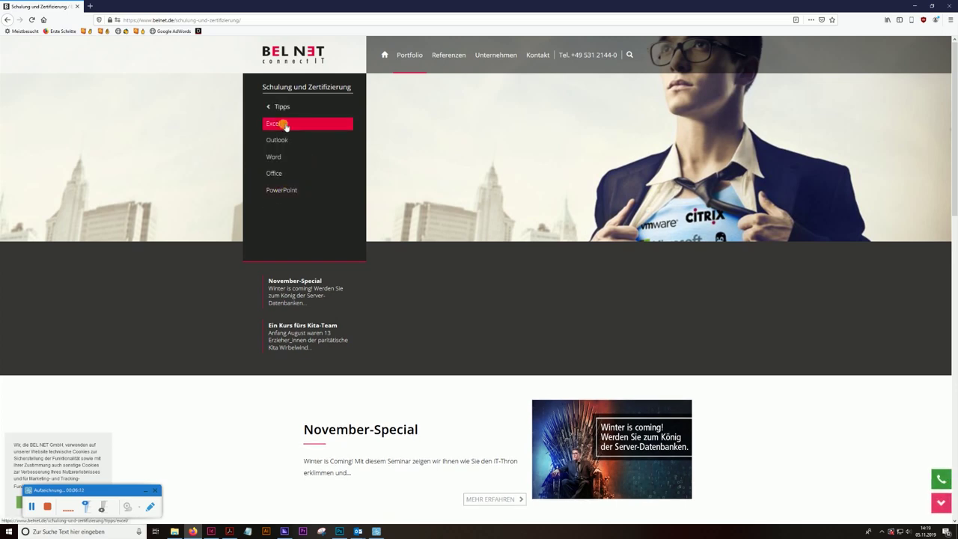